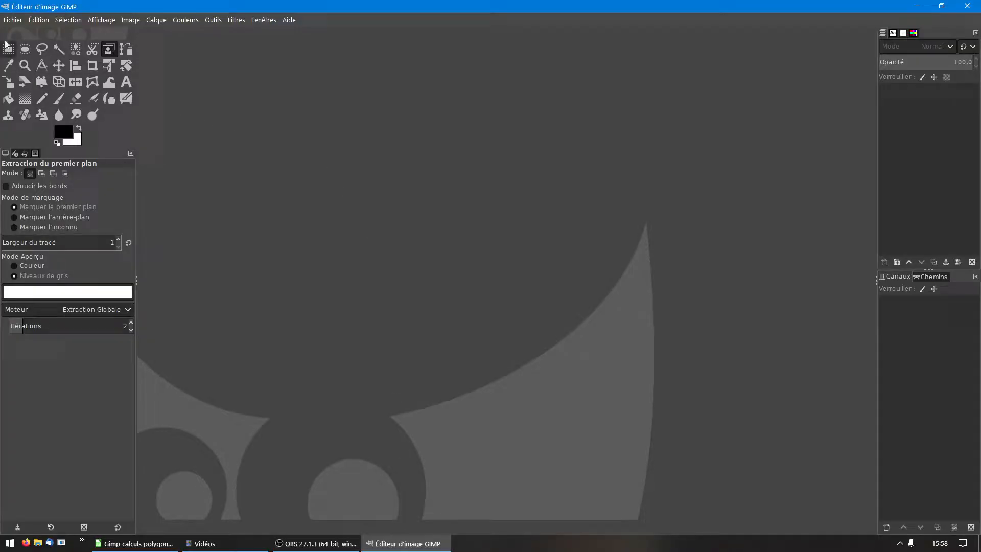
Step: Open the recent image "Disque marqué 5° 880px 6ppmm.xcf" and hide its guides
click(8, 21)
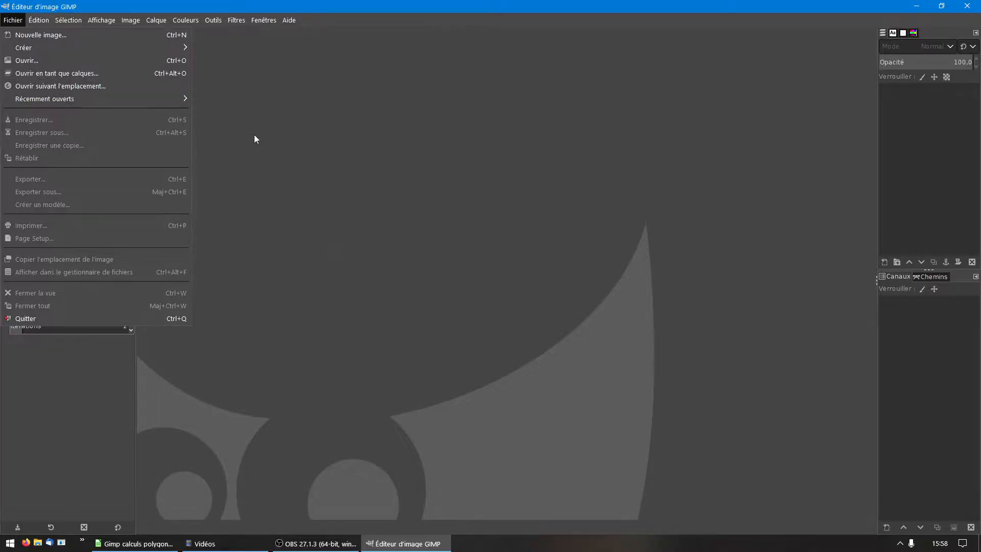
mouse_move(186, 102)
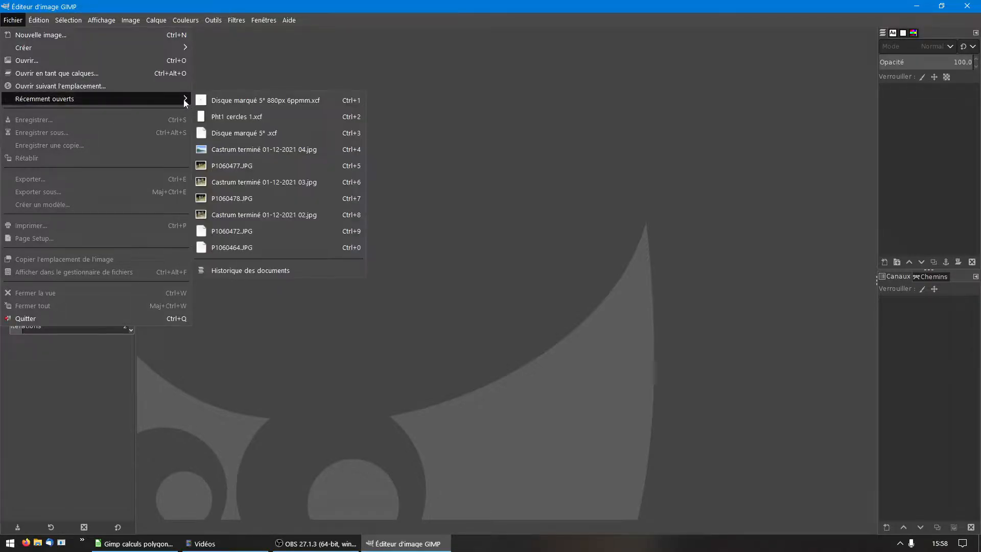
click(219, 100)
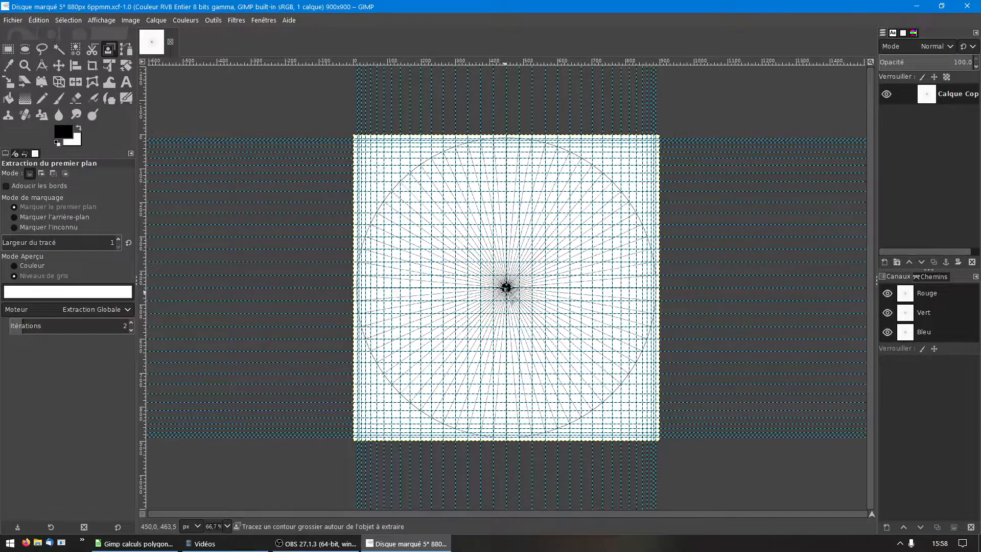
scroll(506, 288, up, 2)
scroll(506, 287, down, 1)
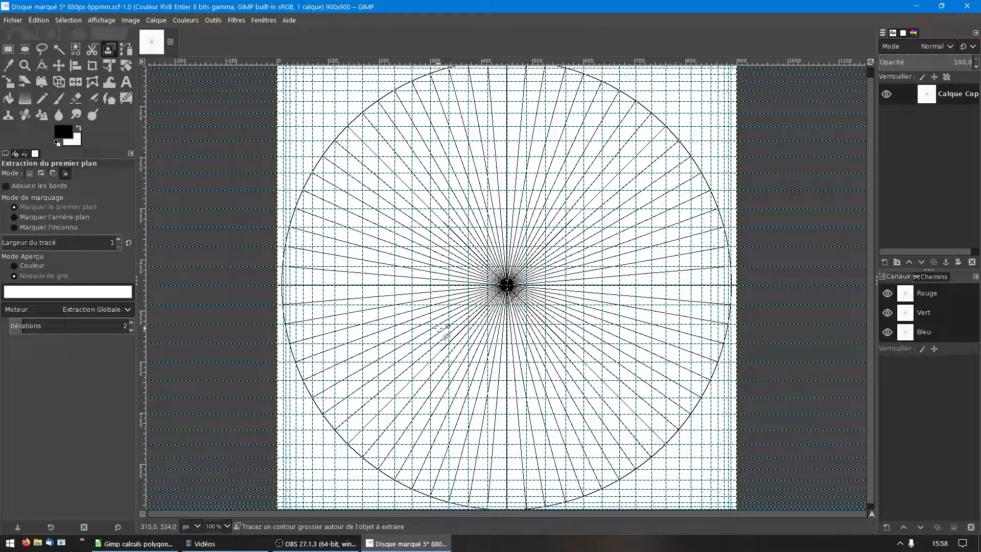
key(ctrl+shift+t)
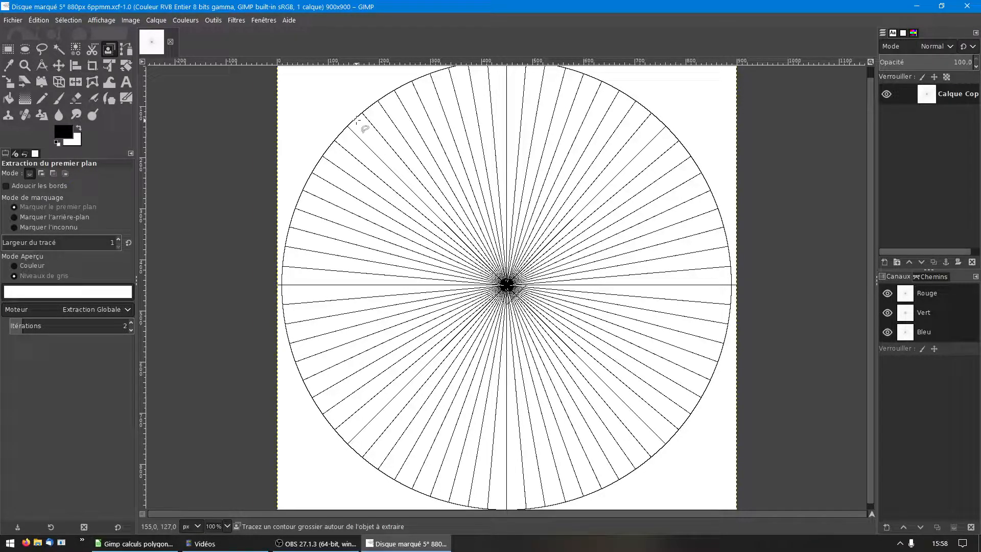
click(237, 23)
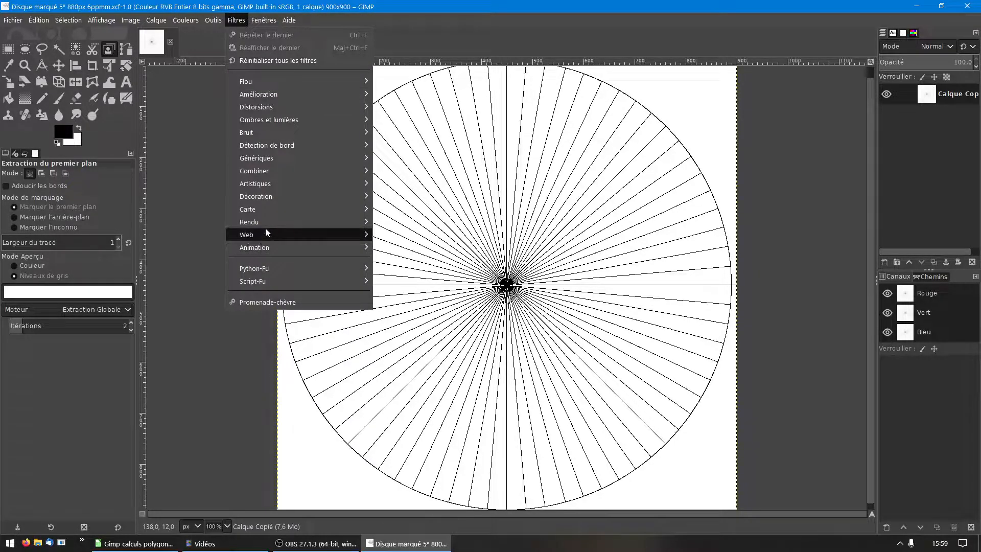
mouse_move(273, 223)
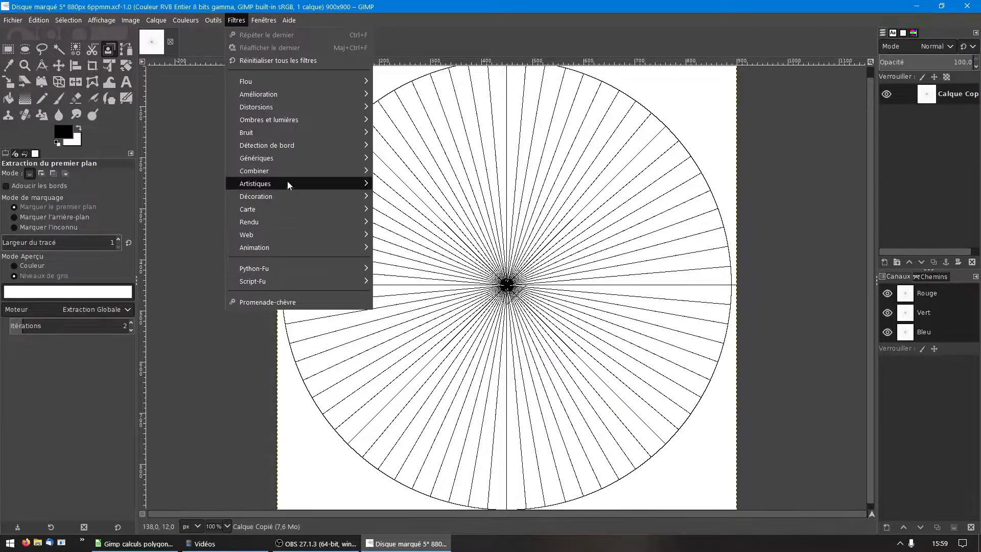
click(214, 174)
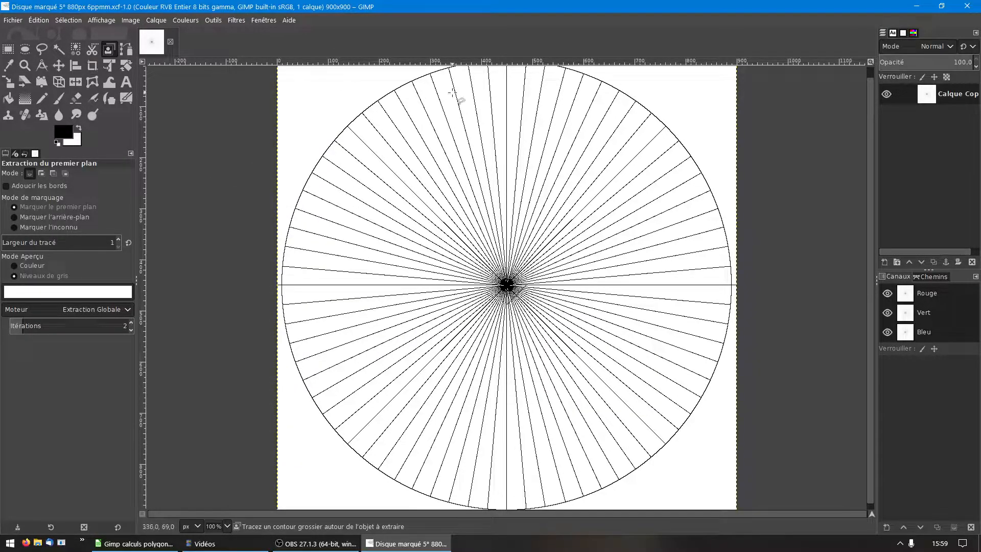
Step: Show the guides again, examine where they cross the circle at the ends of the radii, and close the image
scroll(452, 92, up, 1)
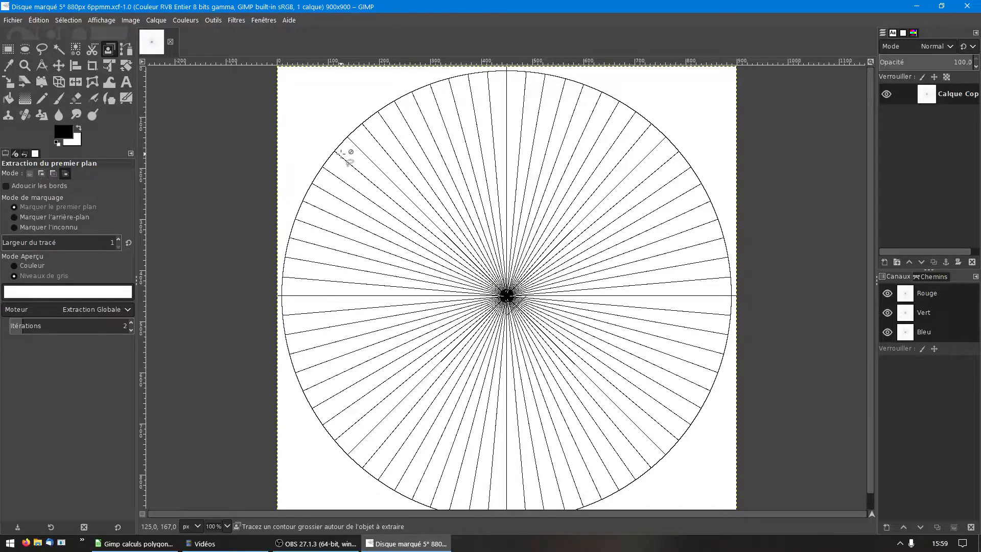
key(ctrl+shift+t)
ctrl+scroll(394, 90, up, 3)
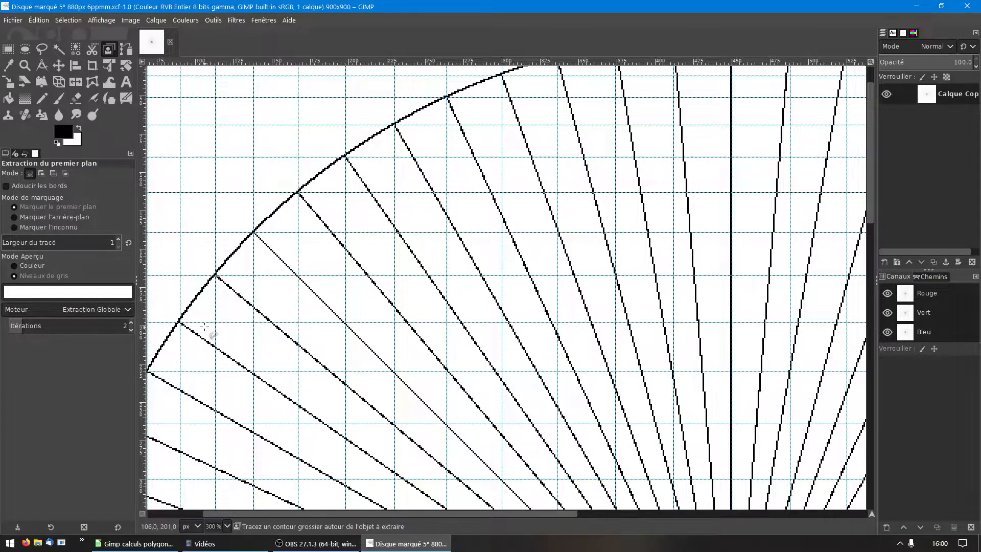
scroll(314, 313, down, 1)
scroll(313, 313, down, 1)
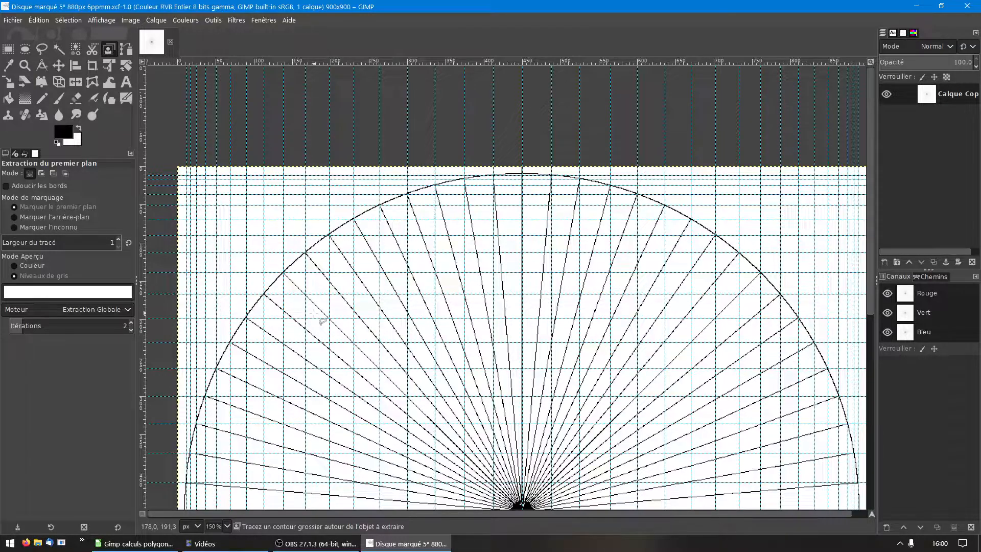
click(171, 40)
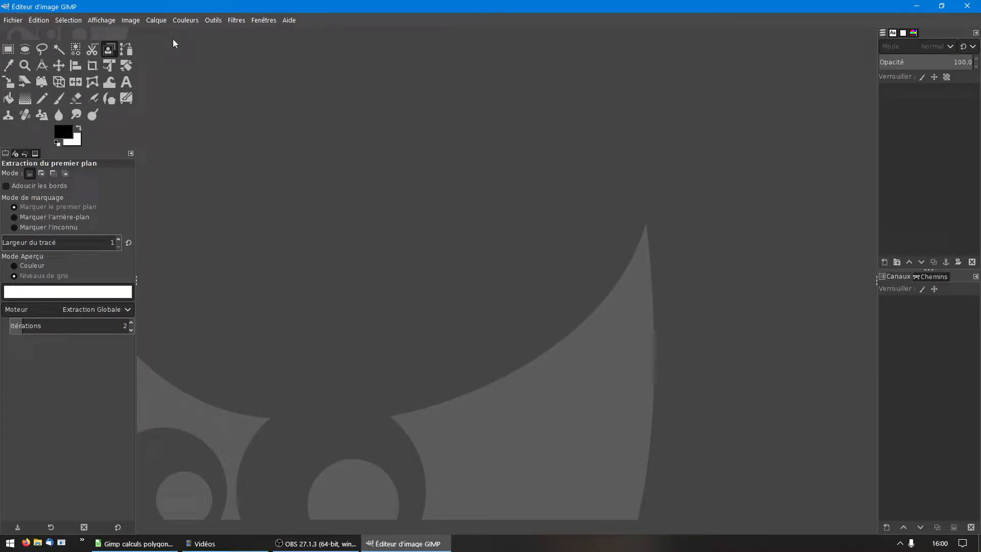
Step: Start a new image and set its X and Y resolution to 10 pixels/mm in the advanced options
click(9, 21)
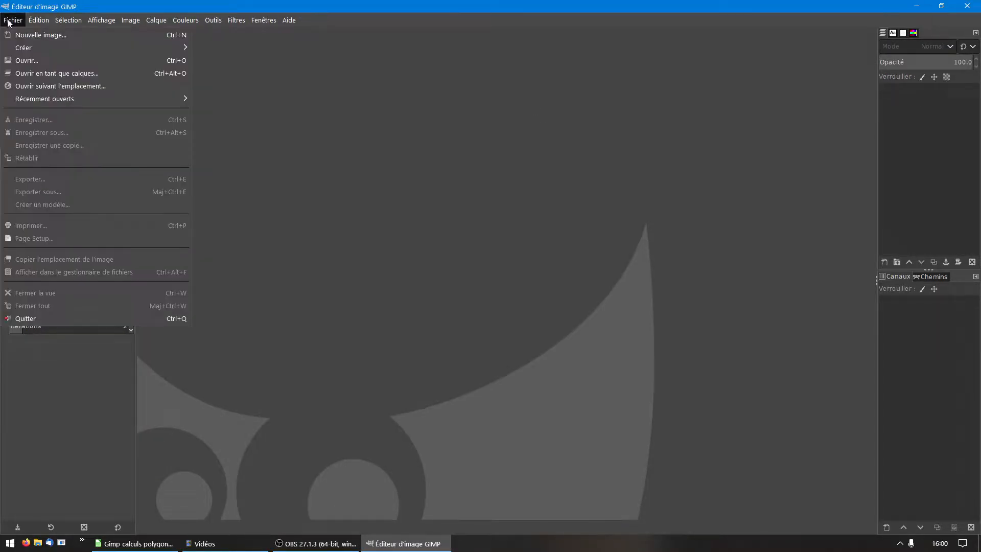
click(31, 35)
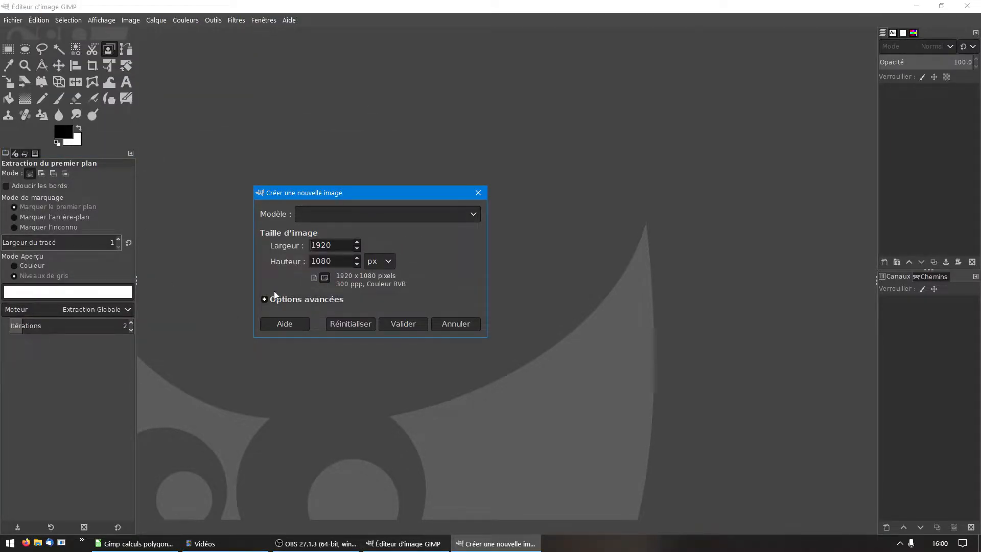
click(307, 299)
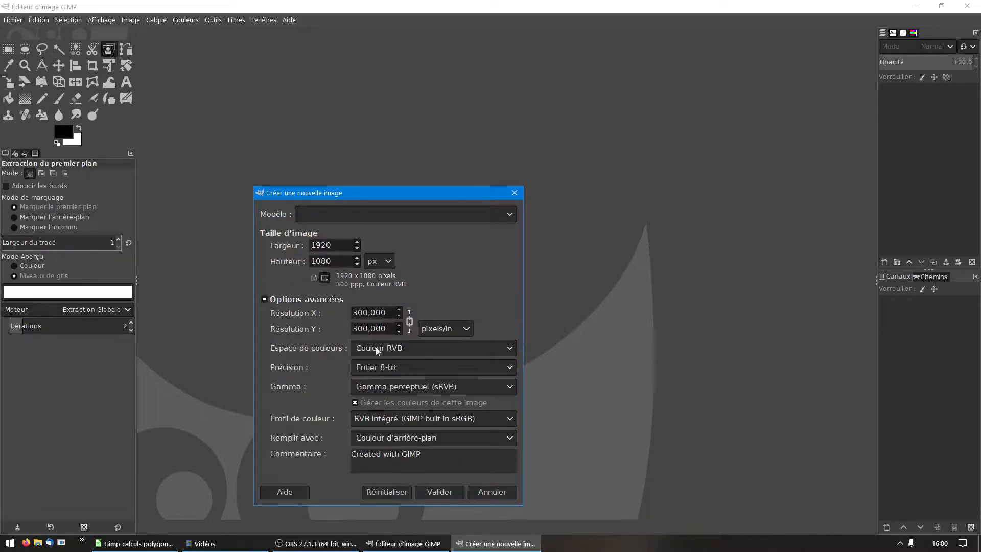
click(445, 329)
click(450, 325)
click(450, 325)
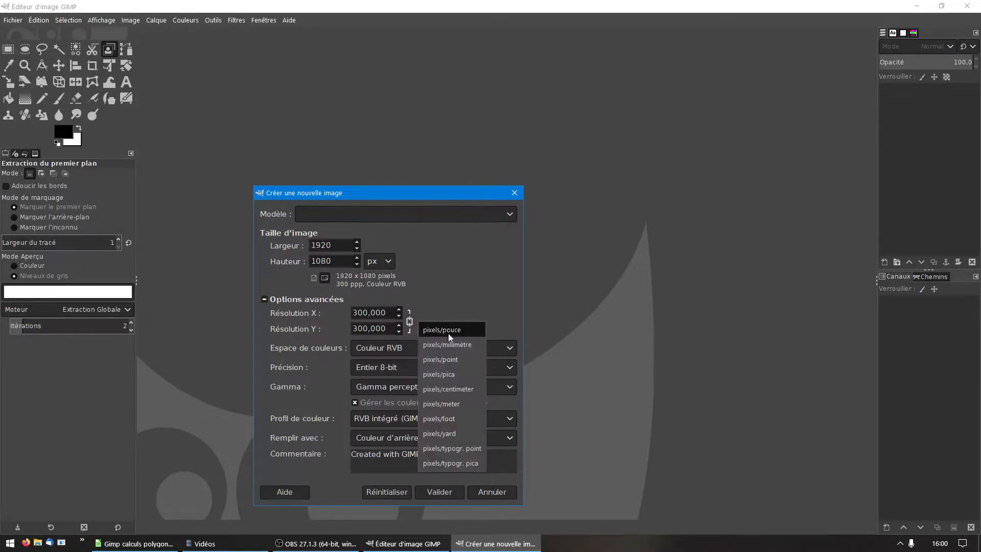
click(451, 344)
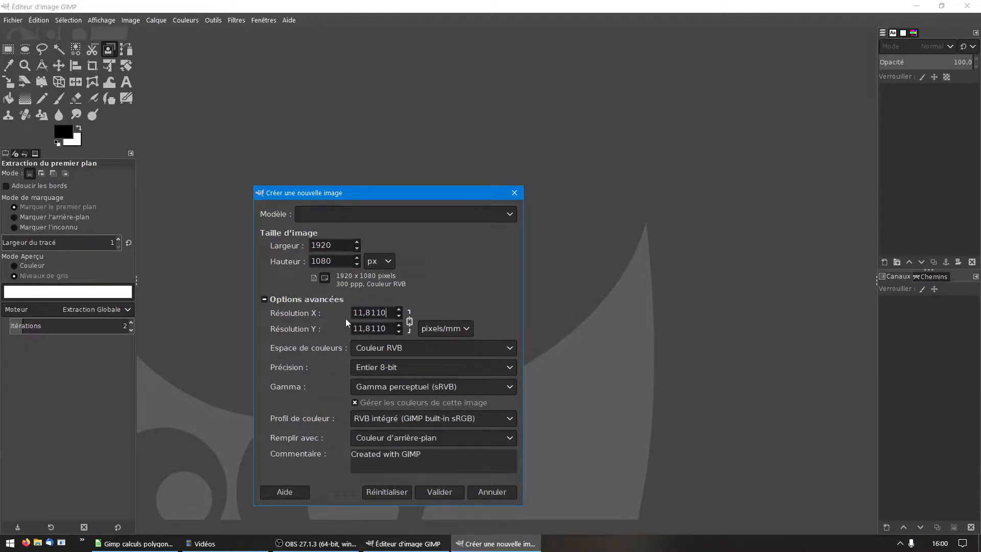
key(ctrl+a)
text(10)
key(Tab)
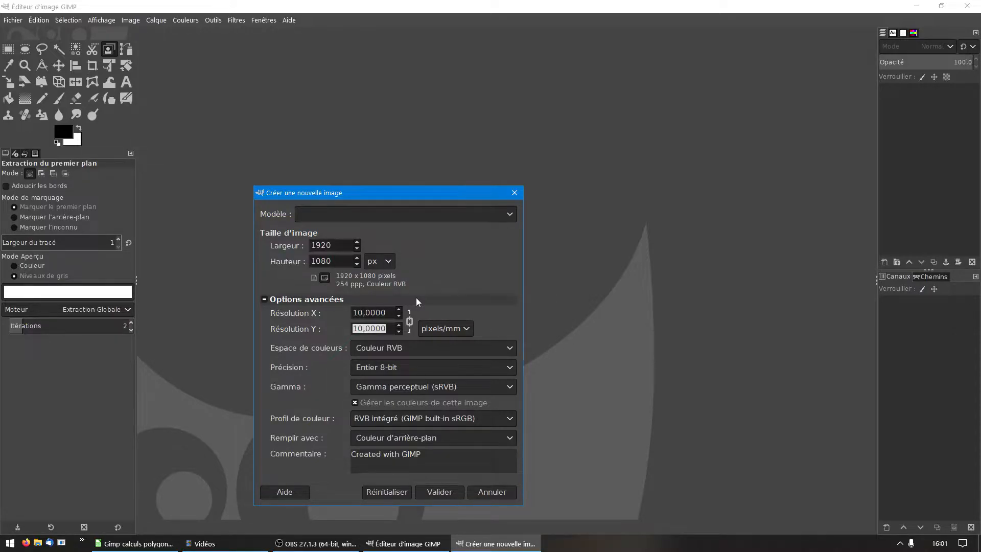
Step: Set the image size to 130 mm wide by 130 mm high and create the image
click(386, 264)
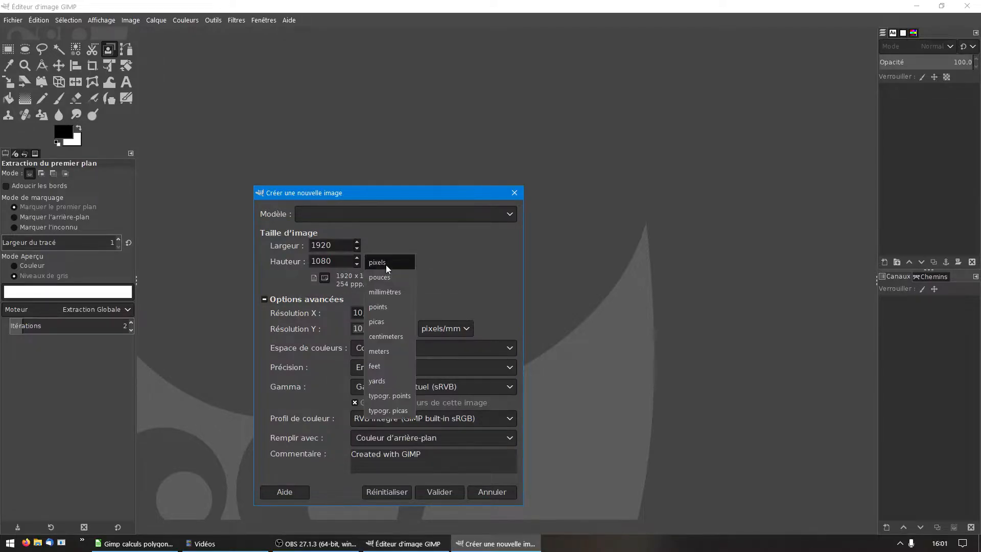
click(385, 292)
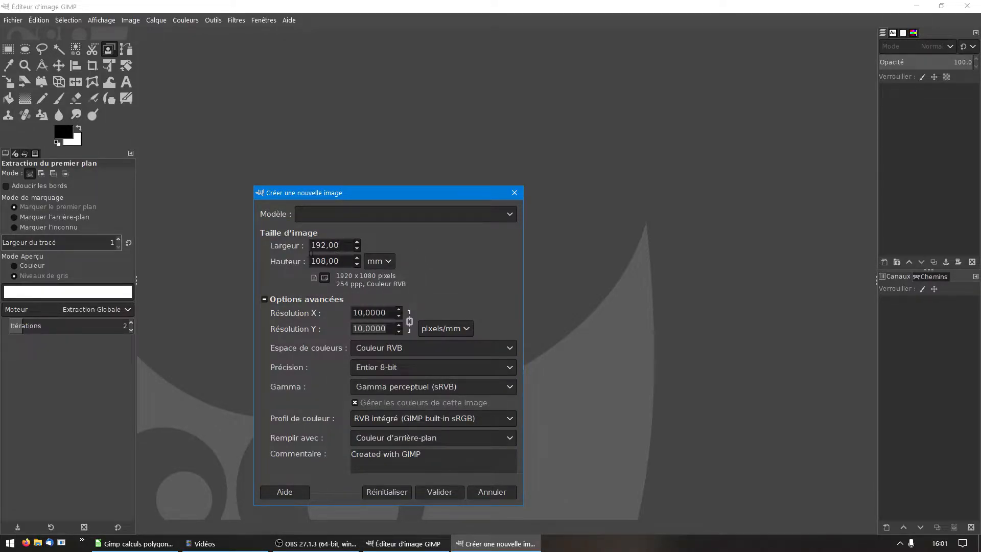
drag(340, 247, 252, 238)
text(130)
key(Tab)
text(130)
key(Tab)
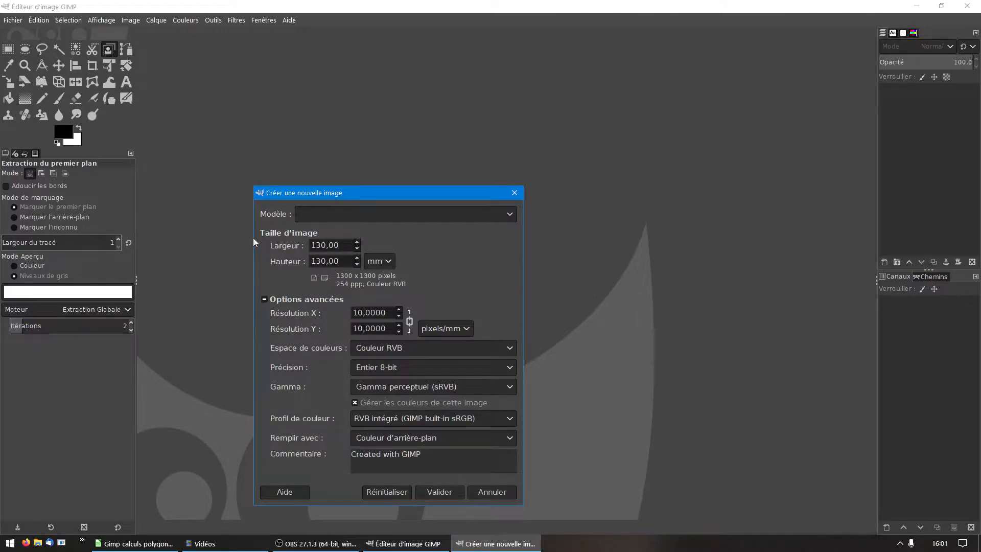
click(441, 492)
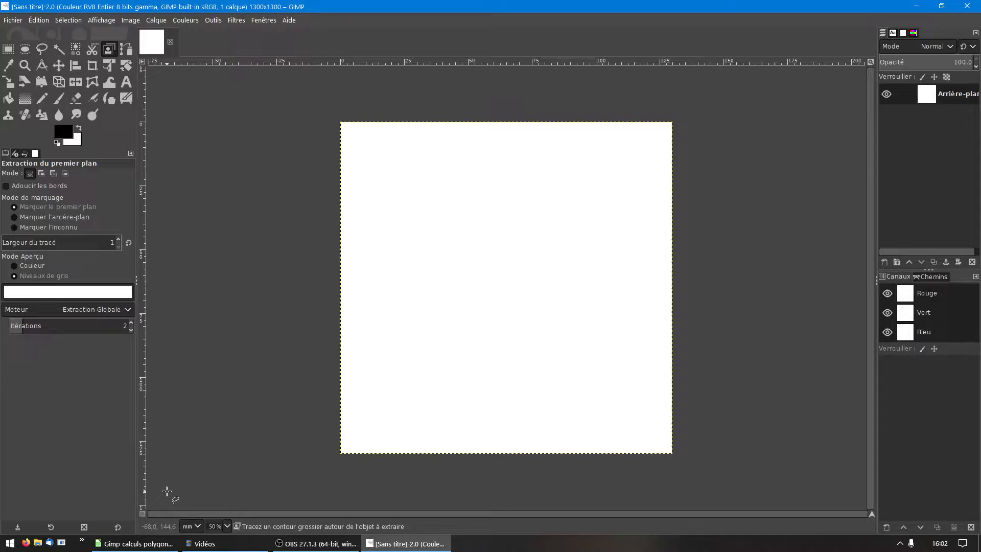
Step: Switch the canvas display unit to pixels and place a vertical guide at 650 px with the Measure tool
click(198, 526)
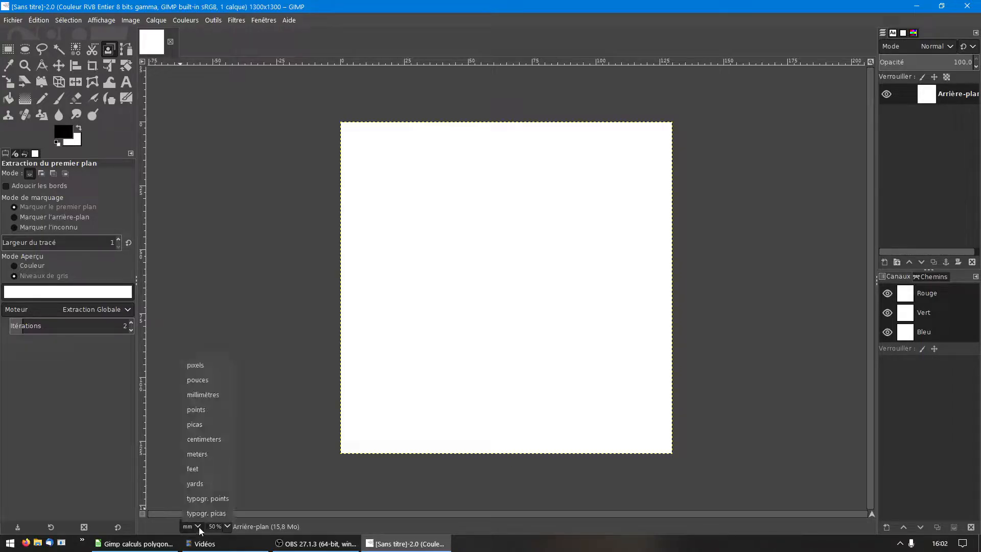
click(209, 366)
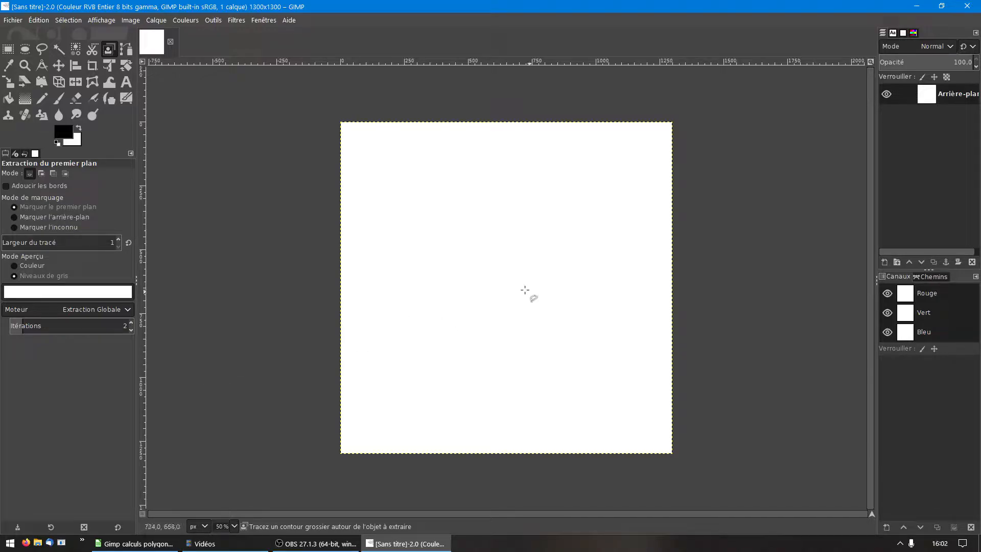
key(ctrl)
ctrl+scroll(507, 288, up, 2)
ctrl+scroll(507, 288, up, 1)
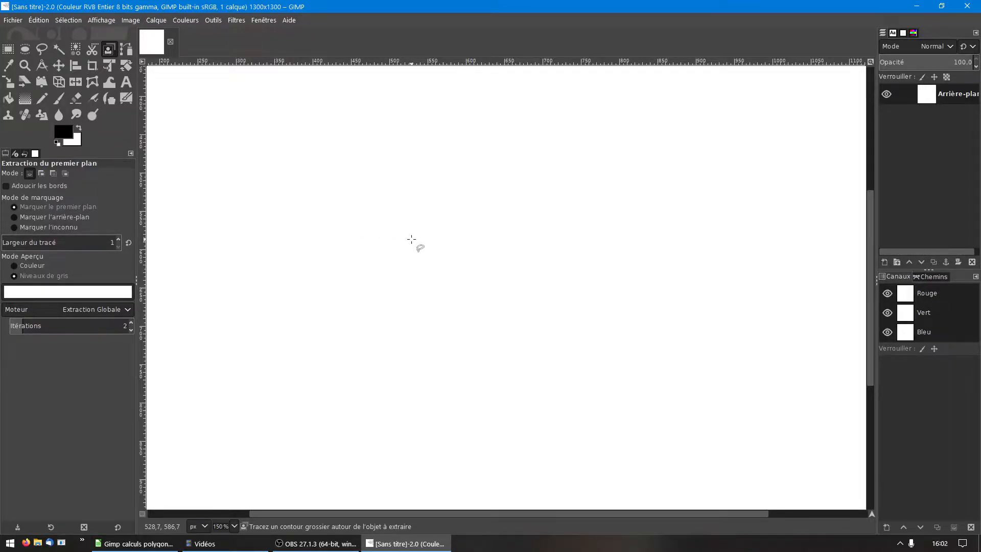
key(shift+m)
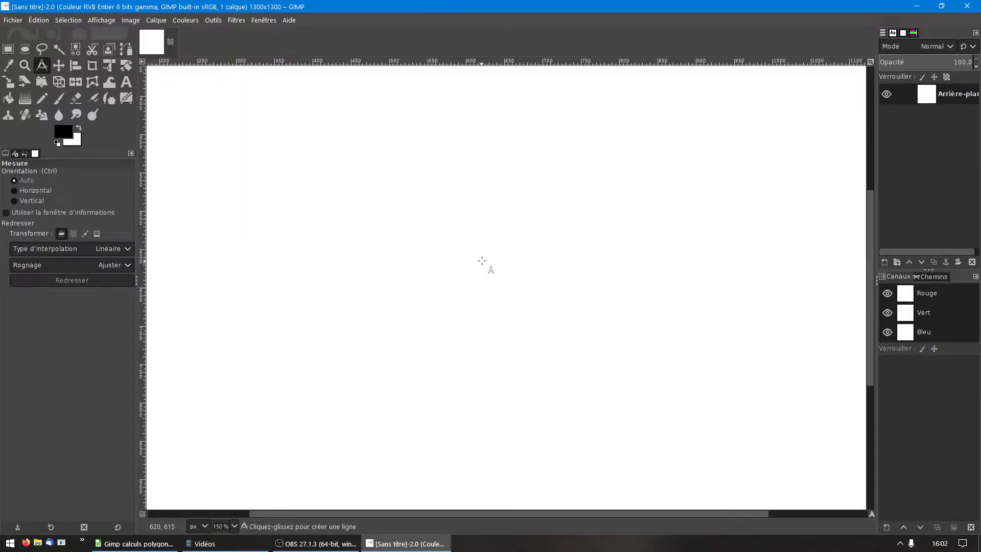
click(486, 250)
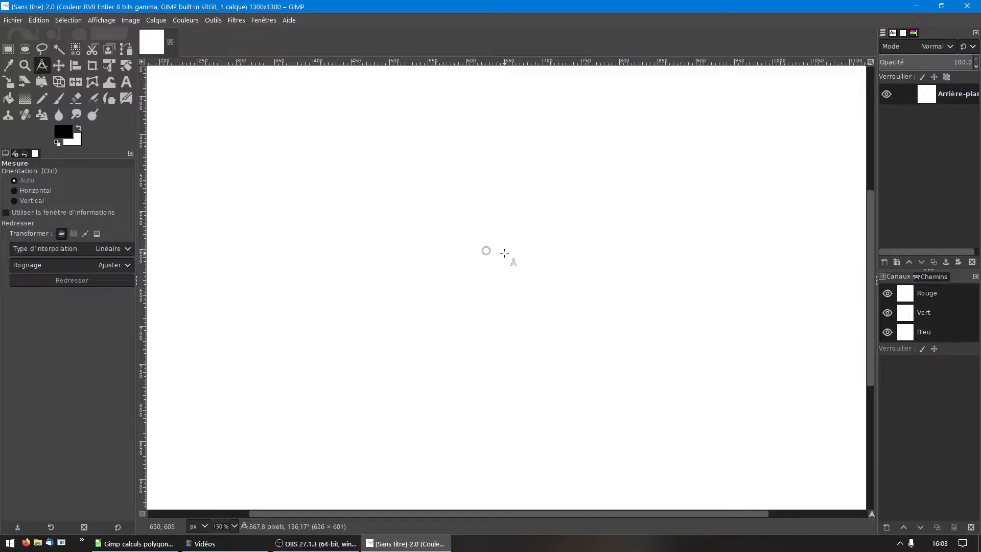
click(504, 253)
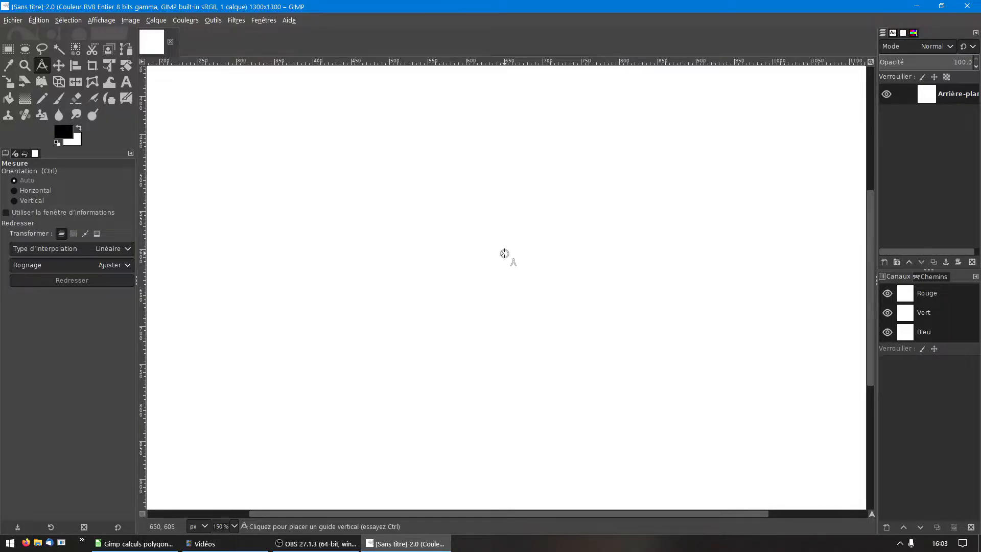
alt+click(504, 253)
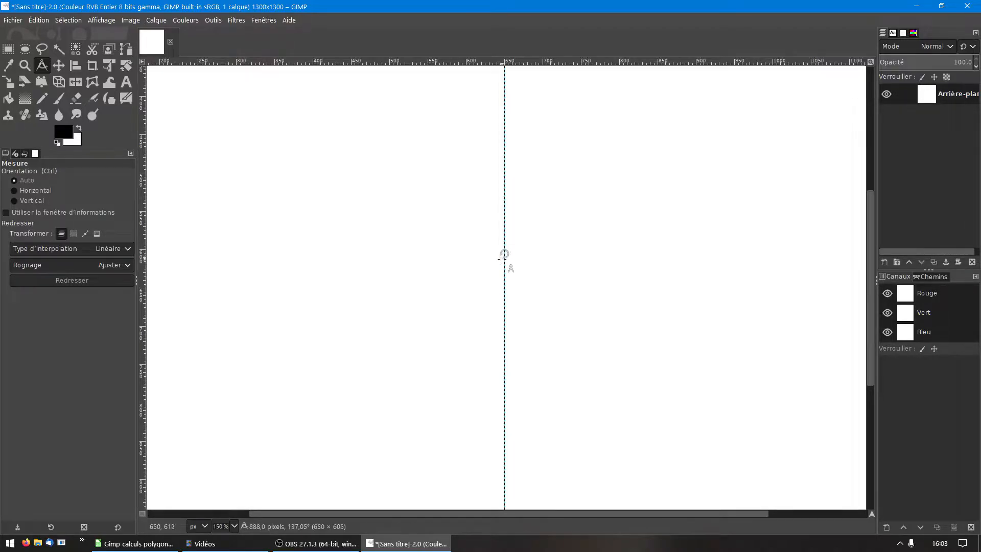
Step: Place a horizontal guide at 650 px, crossing the vertical guide at the image centre
ctrl+click(489, 288)
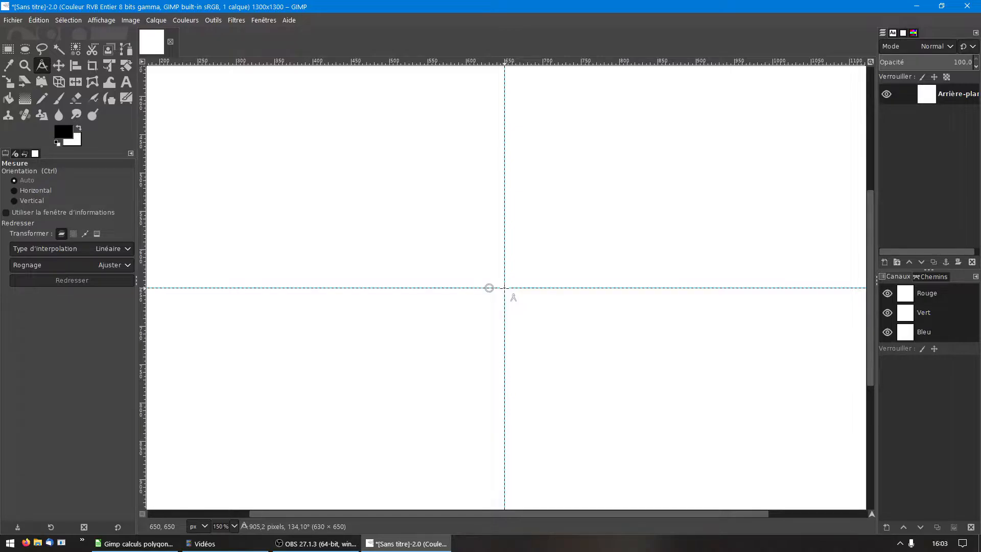
scroll(513, 298, down, 2)
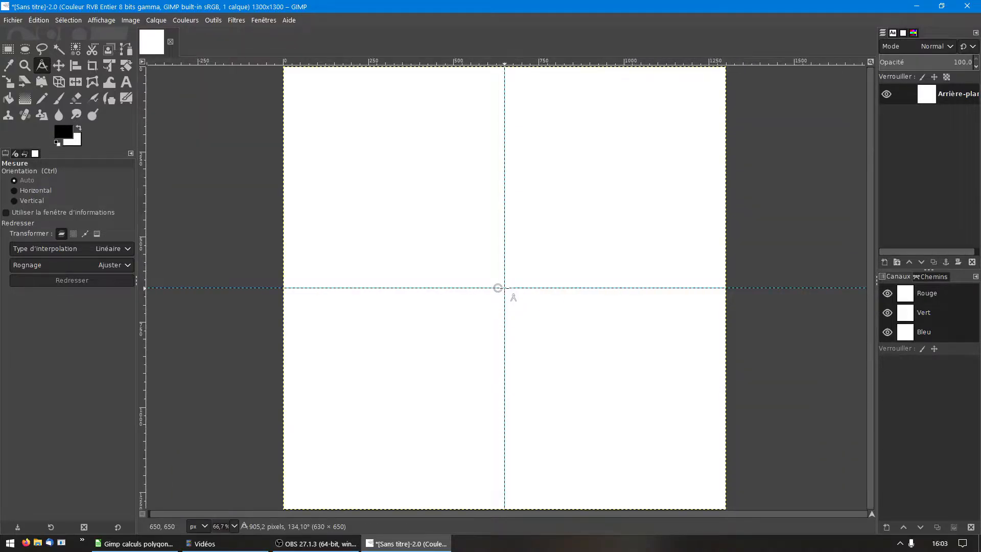
scroll(513, 298, down, 1)
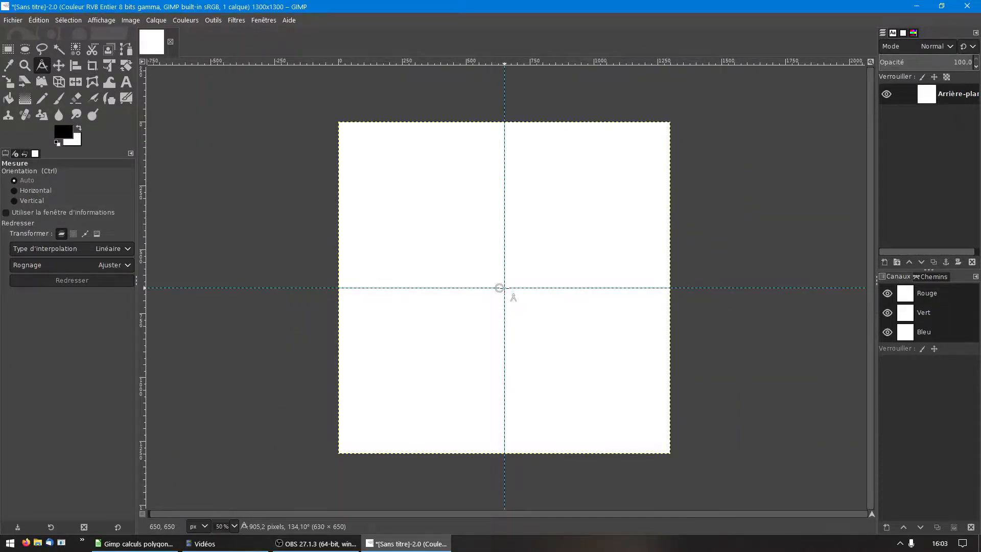
scroll(513, 297, up, 1)
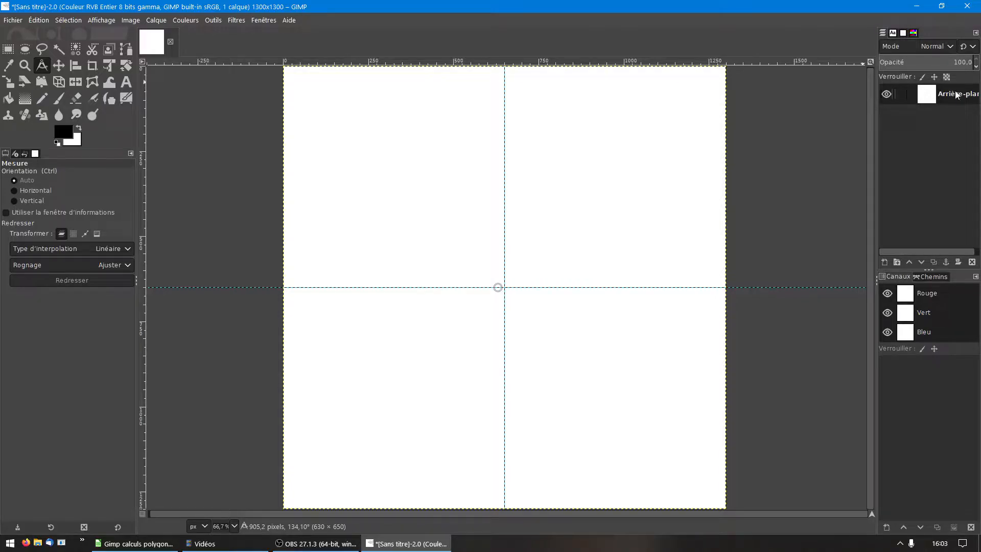
Step: Duplicate the background layer, hide the copy and make the original background the active layer
click(940, 91)
right_click(929, 95)
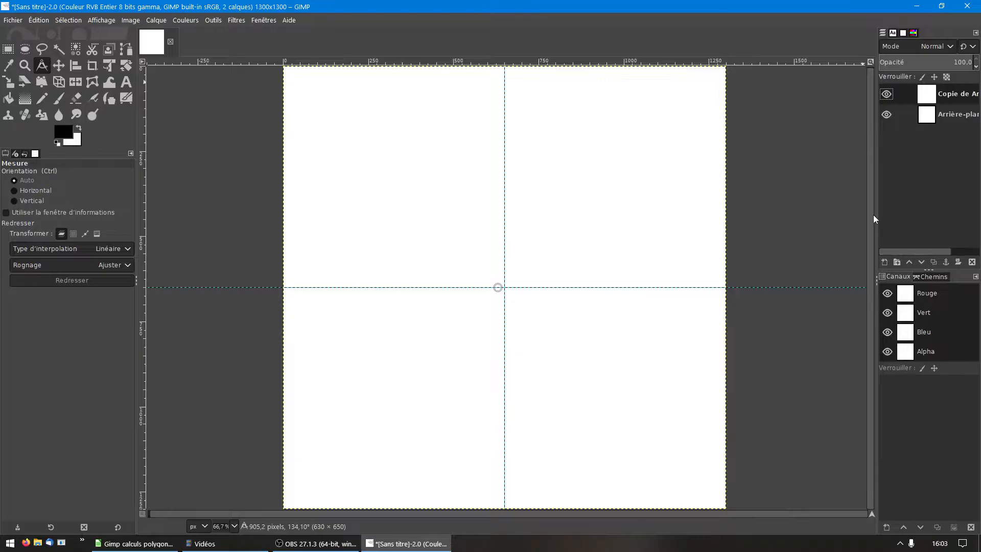
click(946, 115)
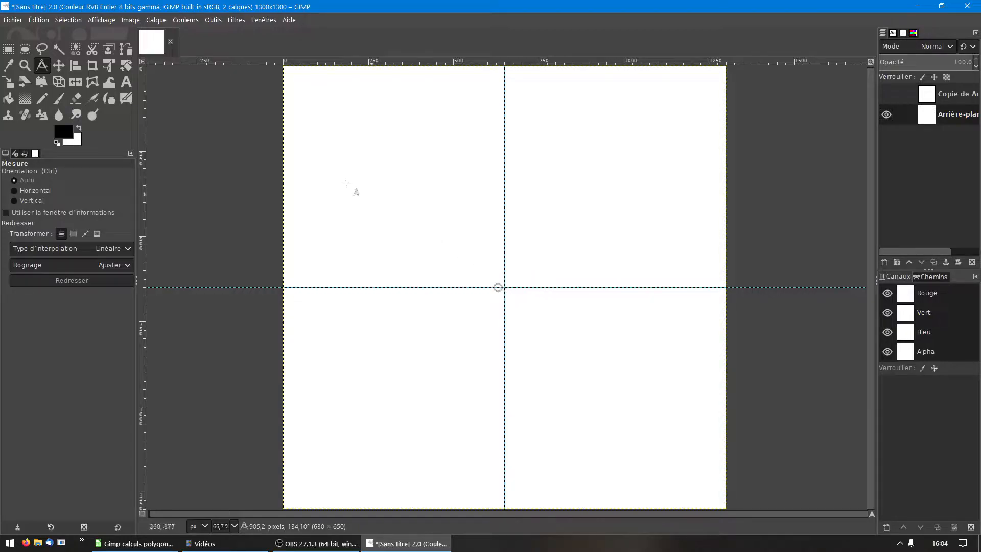
Step: Review the view's guide-snapping option and try a diagonal measurement starting from the guide intersection
click(106, 22)
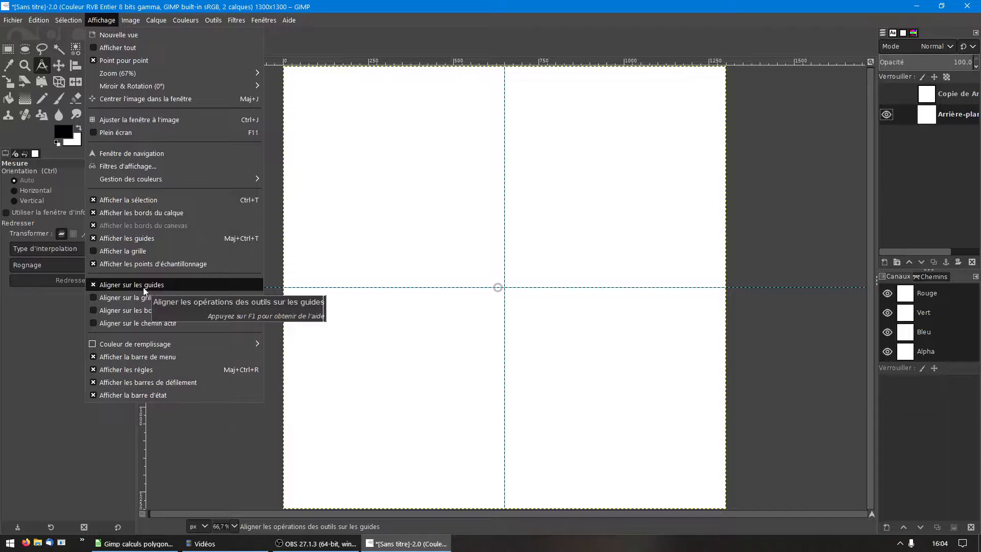
click(488, 209)
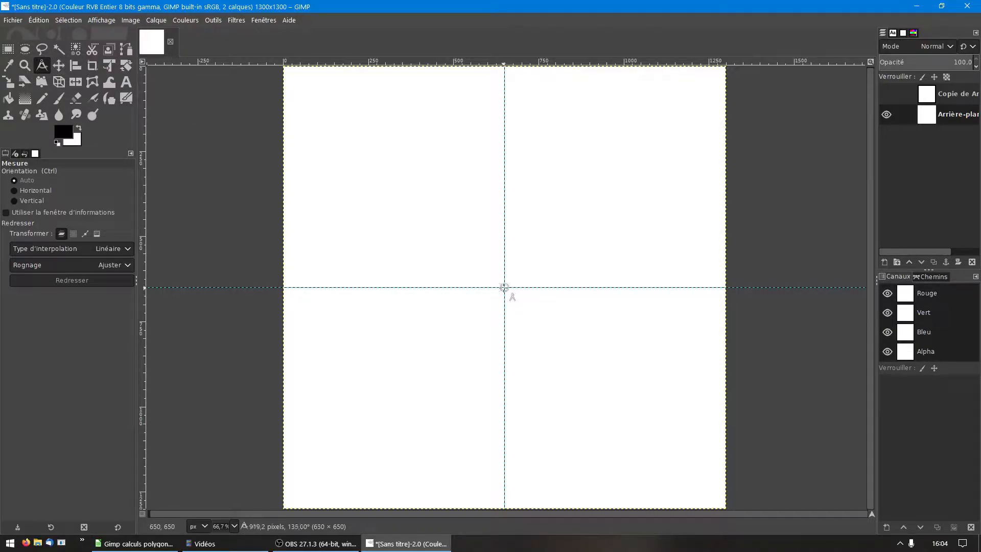
drag(504, 287, 429, 215)
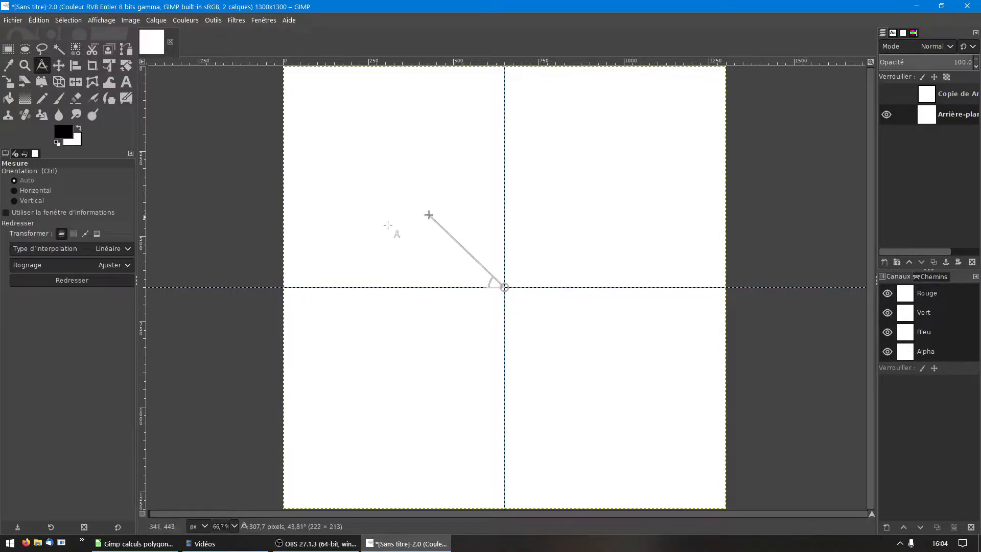
Step: Draw an elliptical selection of about 1213 × 1237 px centred on the guide crossing and switch its size unit to millimetres
click(28, 52)
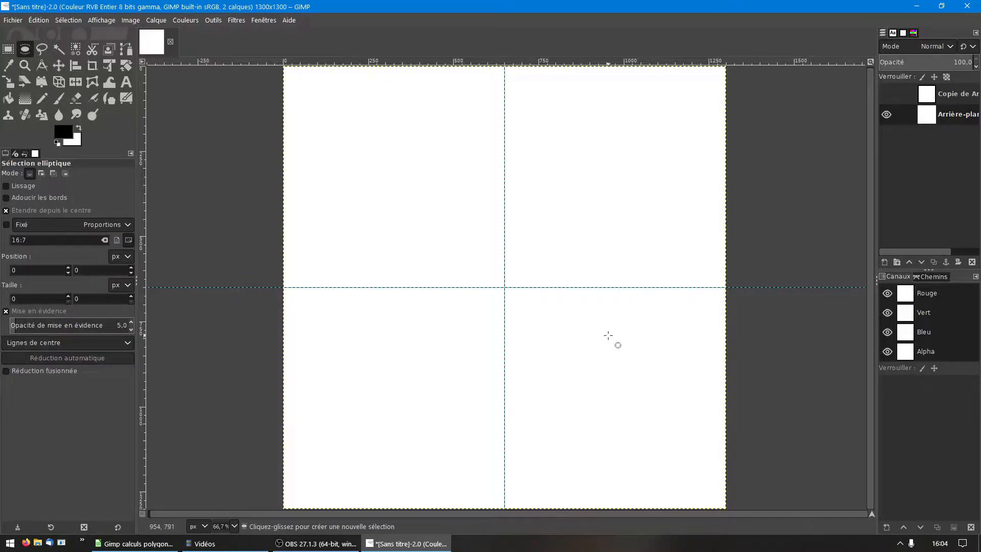
drag(504, 287, 298, 77)
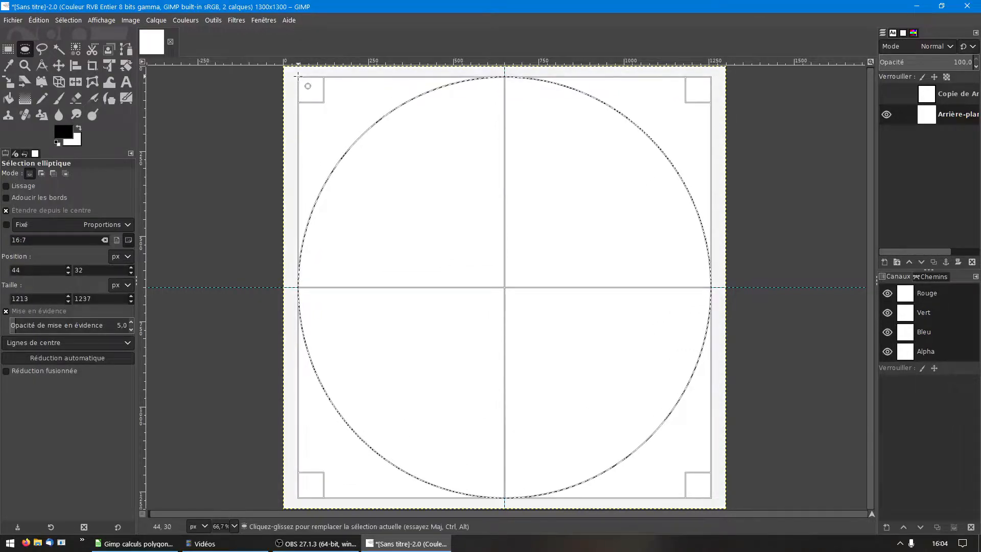
click(123, 286)
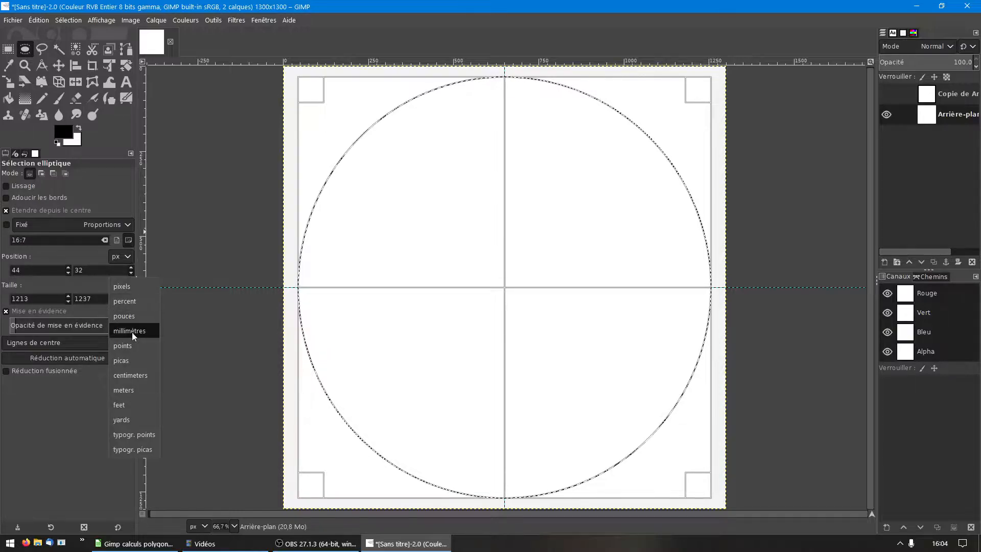
click(129, 331)
Step: Set the elliptical selection's size to 120 × 120 mm and return its size unit to pixels
drag(45, 299, 4, 296)
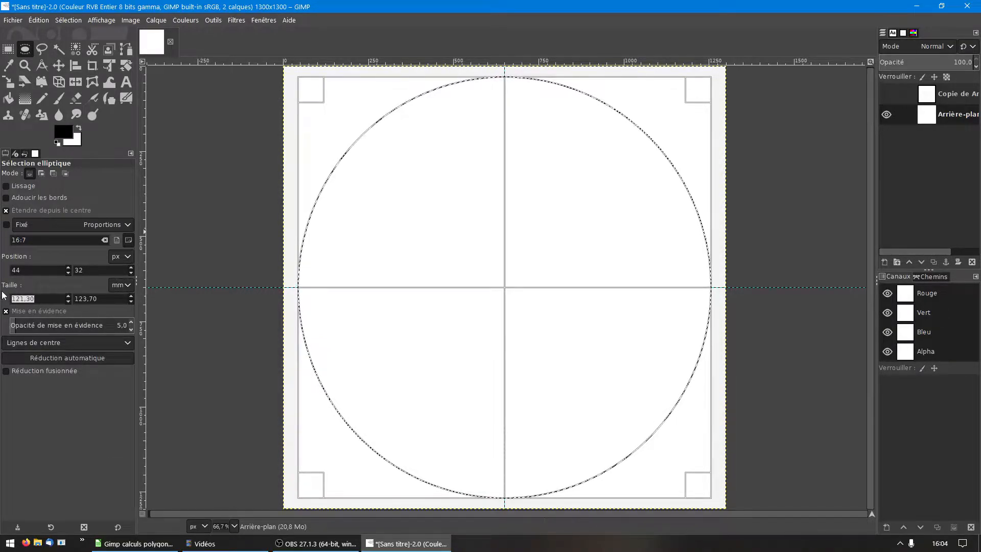
text(120)
key(Tab)
text(12)
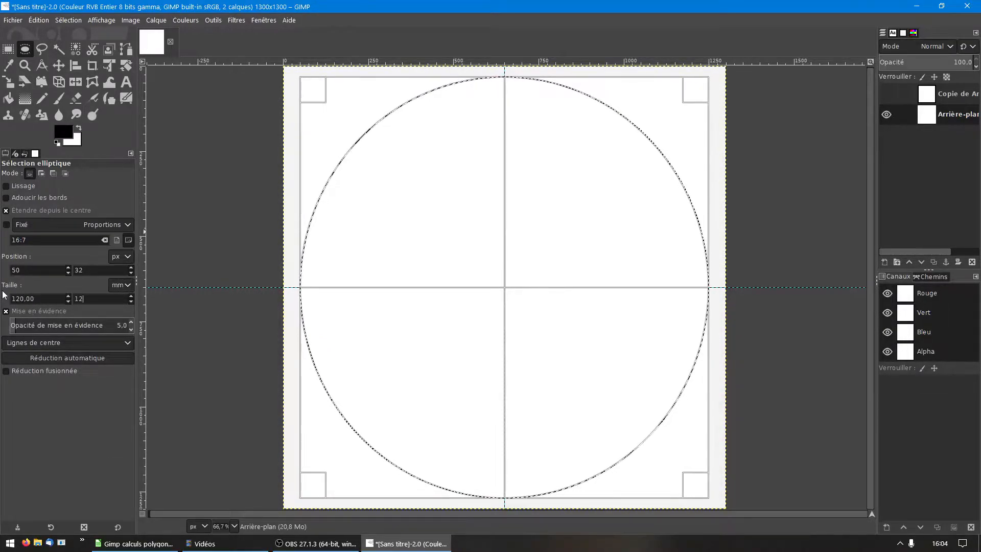
text(0)
key(Tab)
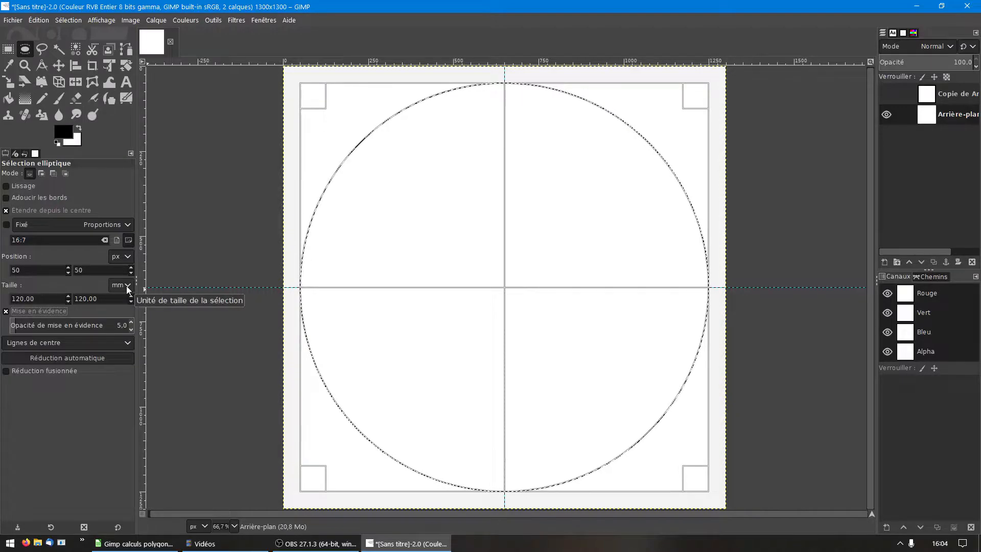
click(126, 286)
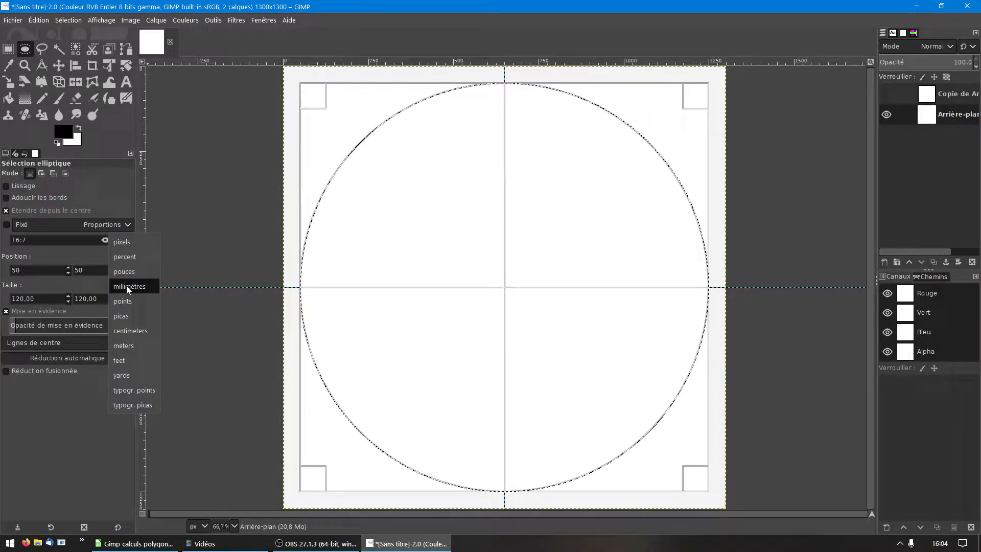
click(133, 244)
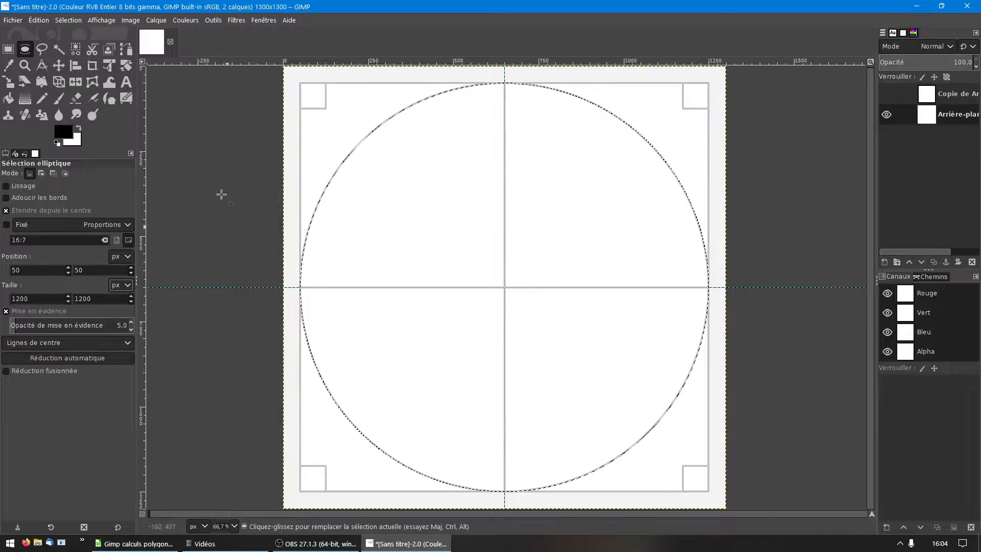
Step: Stroke the circular selection with a 1 px solid black line without antialiasing, and clear the selection
click(38, 20)
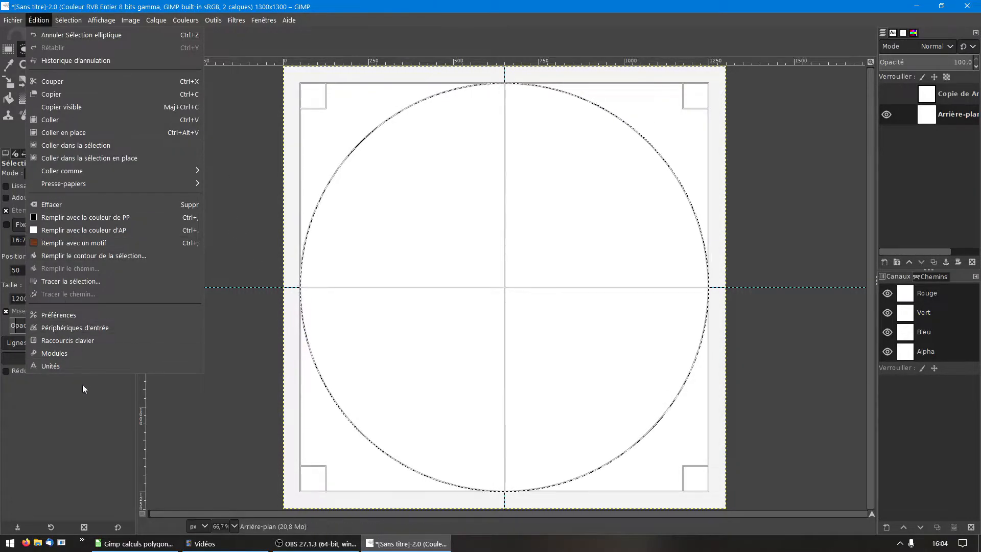
click(82, 281)
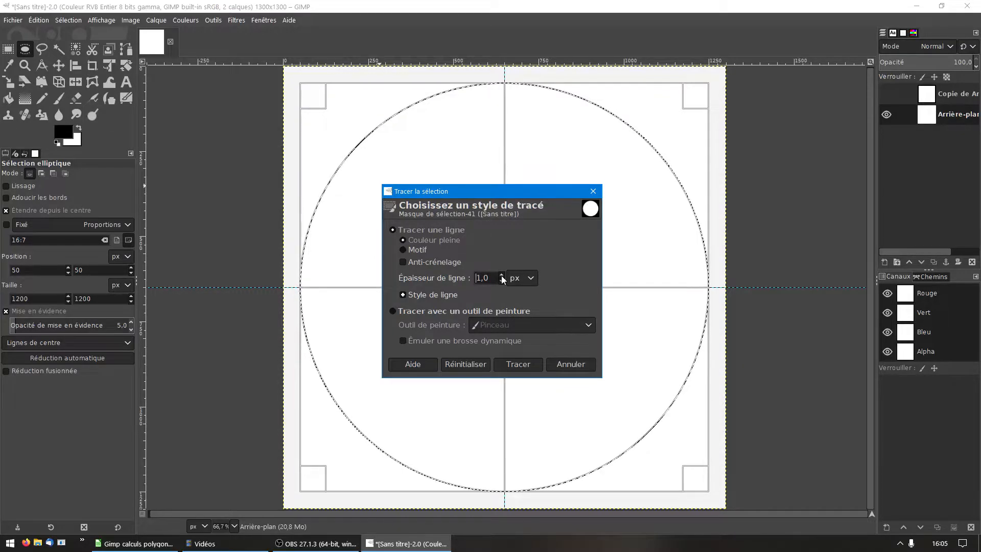
click(519, 364)
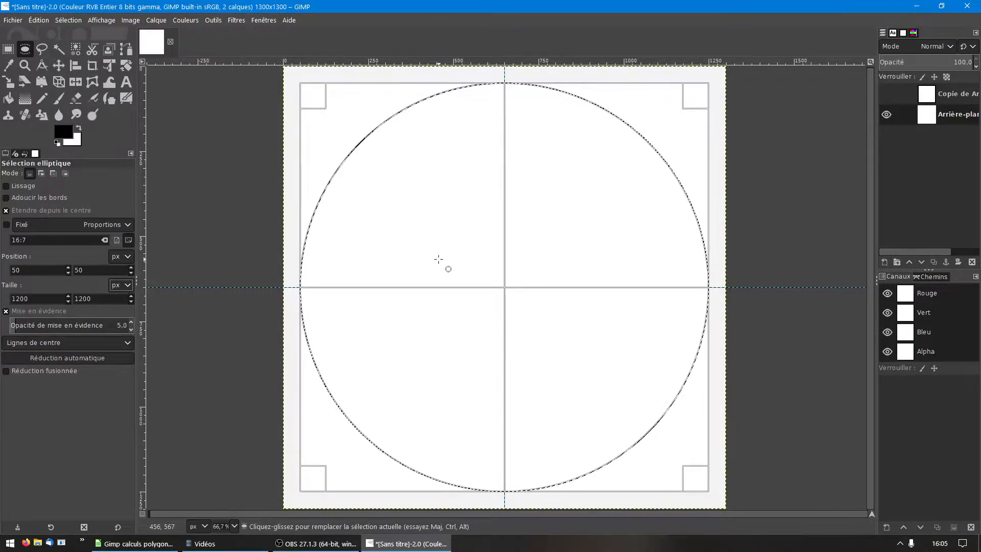
key(ctrl+shift+a)
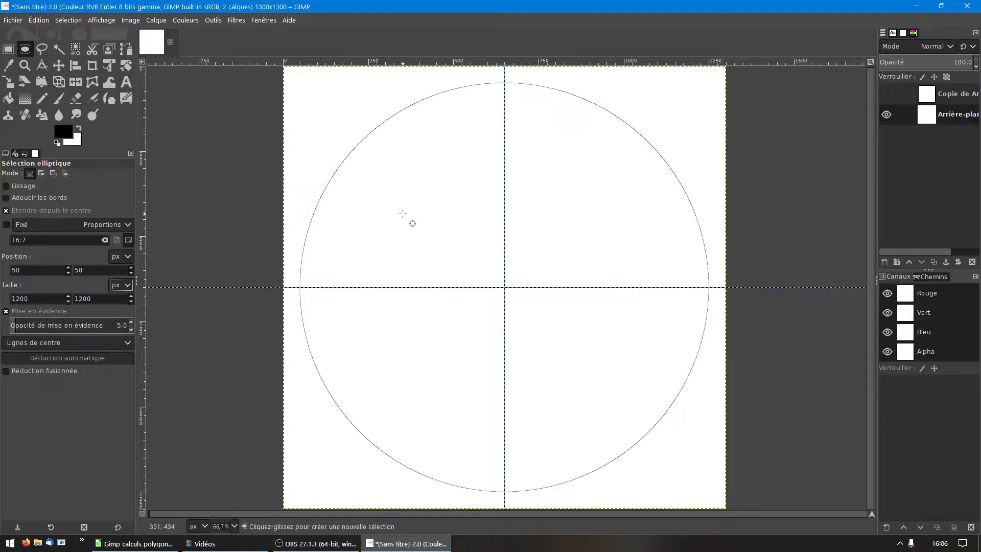
Step: Measure a line of about 600 px at about 33° from the centre to the circle and place crossing guides at its end
key(shift+m)
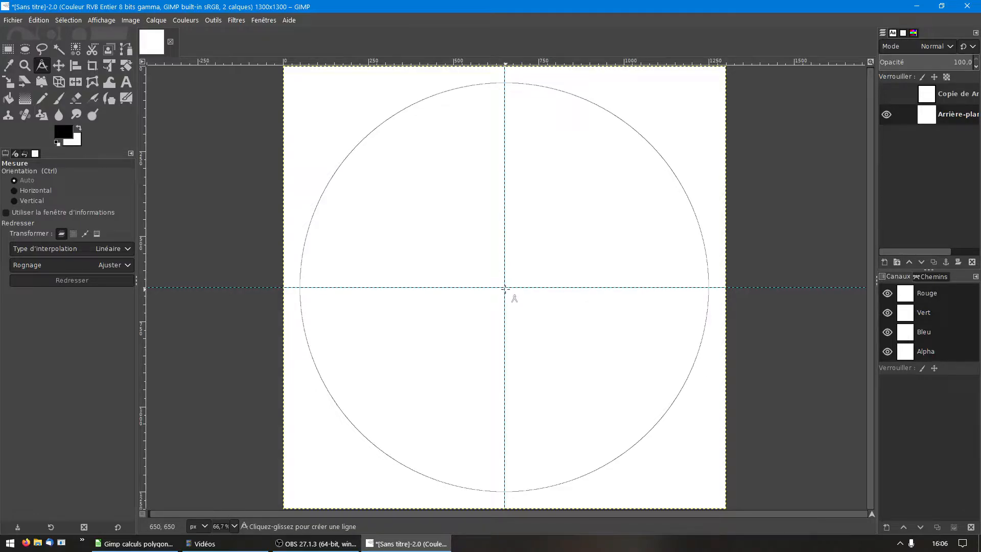
drag(504, 288, 383, 120)
scroll(402, 111, up, 2)
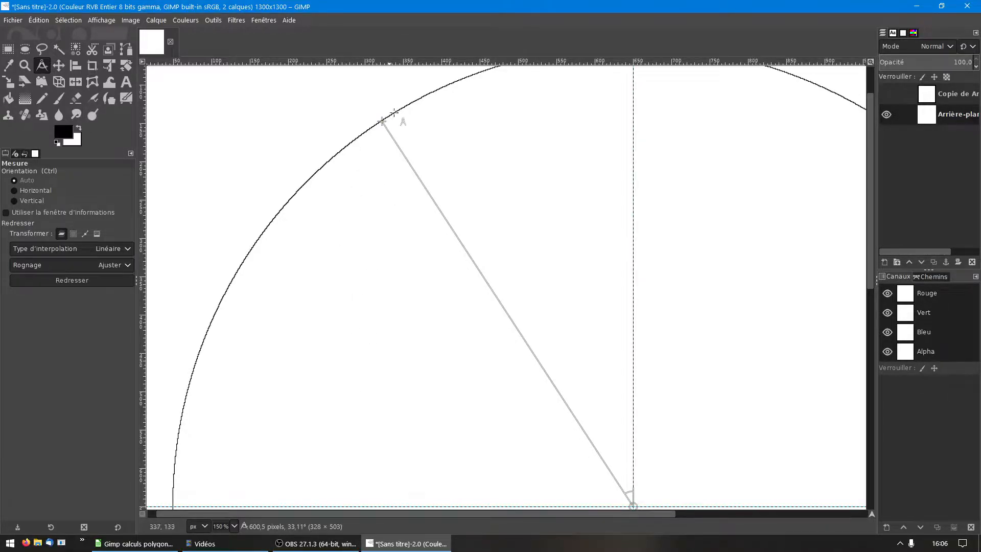
drag(383, 120, 383, 116)
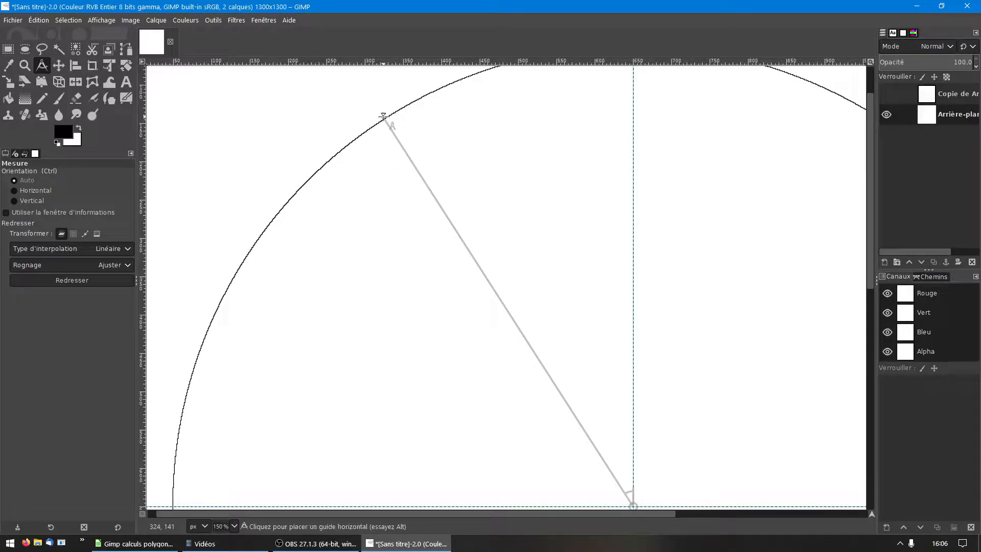
ctrl+click(383, 116)
alt+click(383, 116)
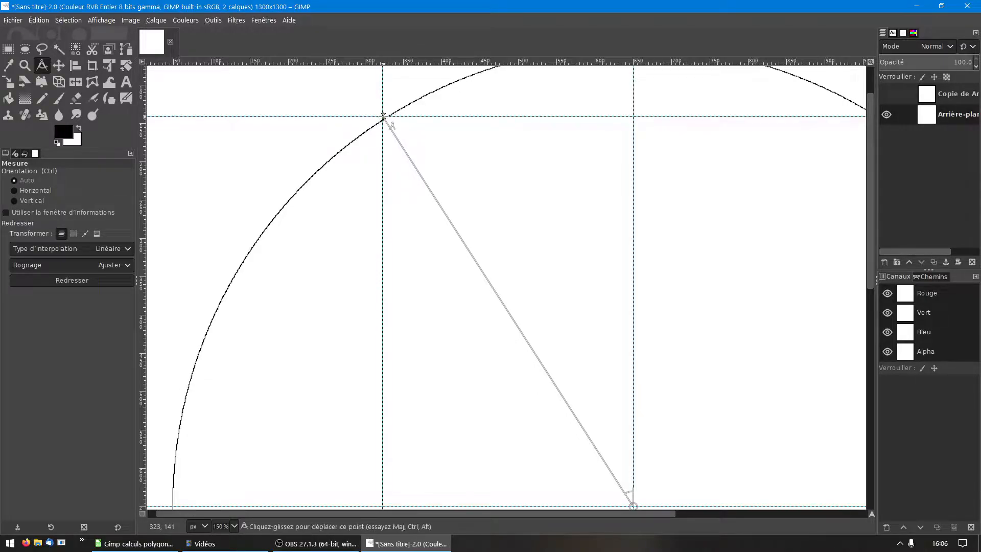
Step: Measure a second centre-to-circle line at about 43.5°, clear the measurement and undo the last two guides
scroll(383, 117, down, 1)
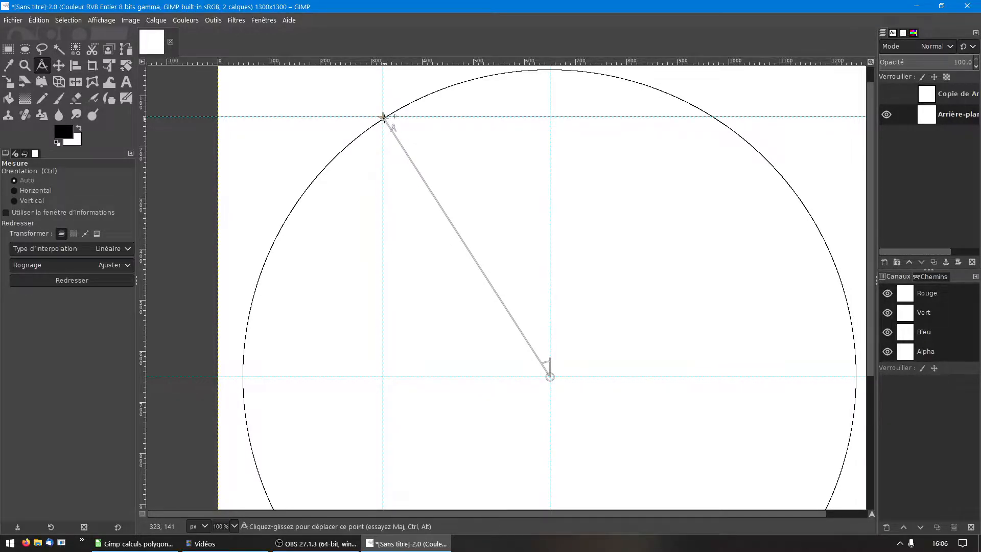
drag(384, 117, 327, 165)
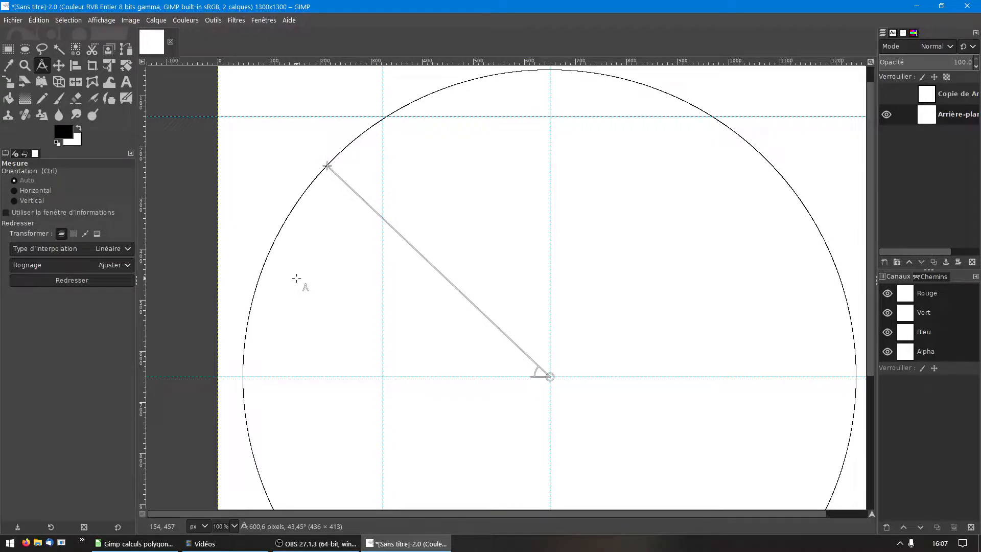
scroll(446, 226, down, 1)
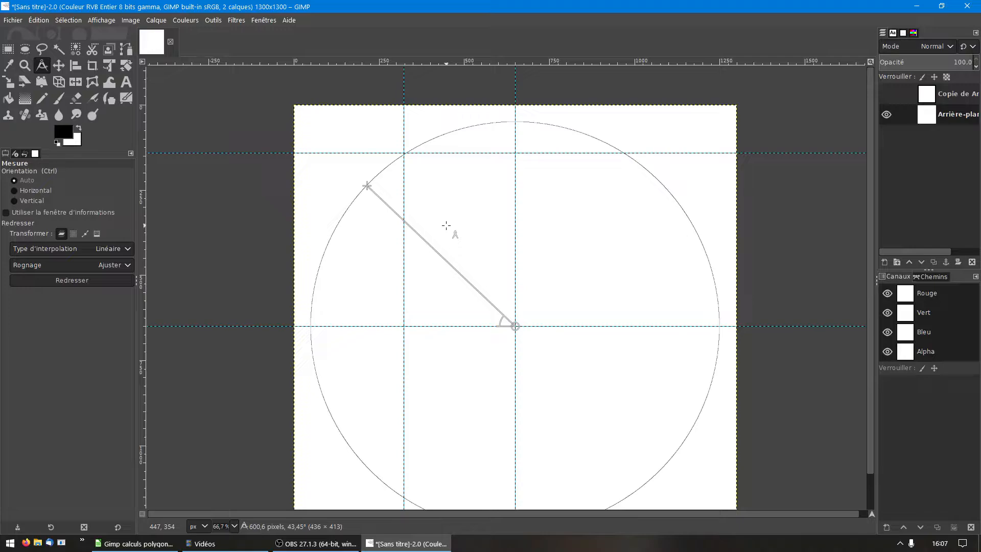
key(Escape)
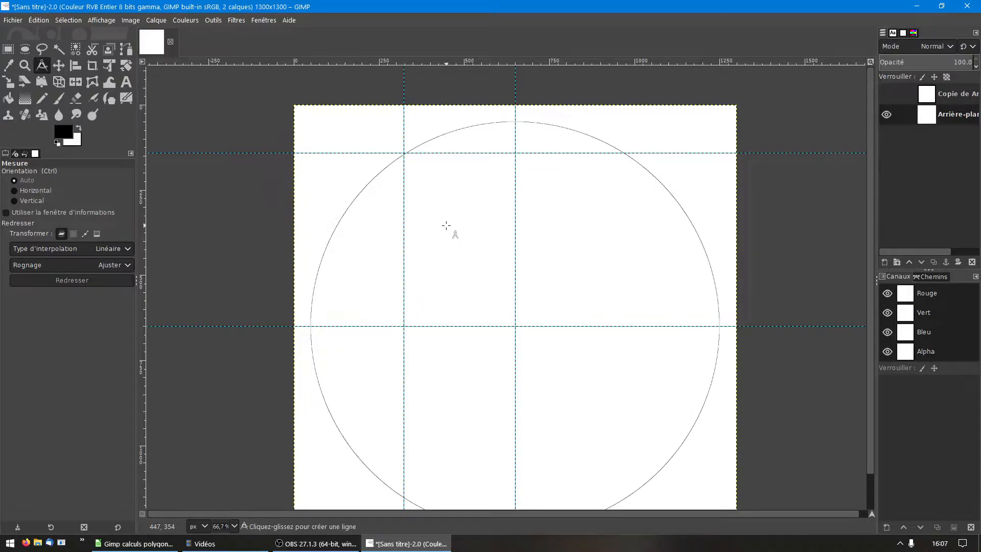
key(ctrl+z)
key(ctrl+z)
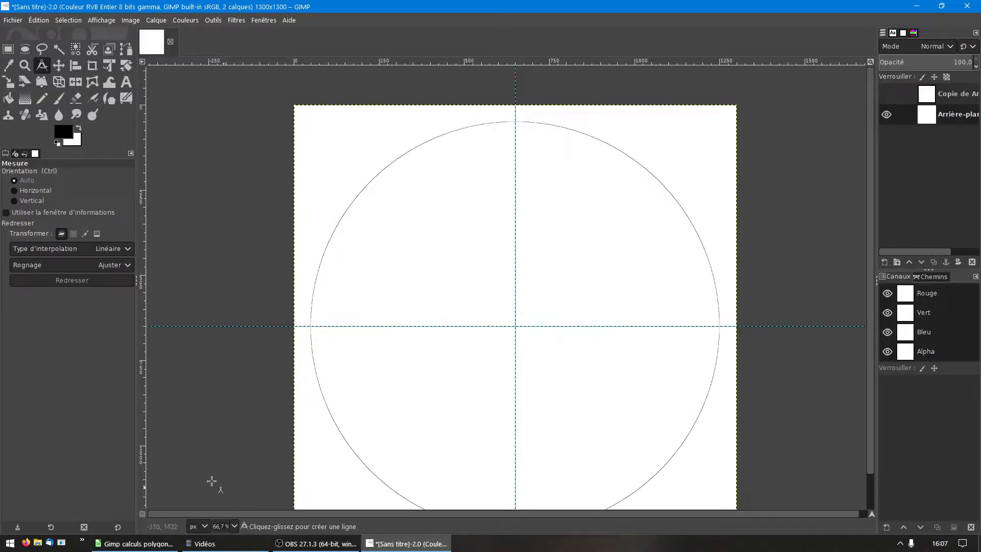
Step: Switch to the polygon calculation spreadsheet in LibreOffice Calc and examine its vertex coordinate table and three input cells
click(138, 544)
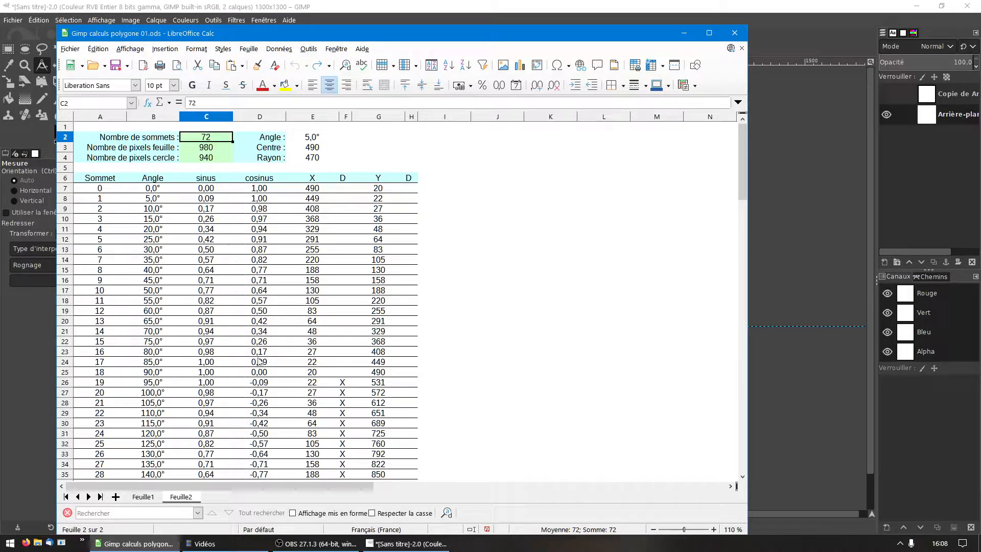
scroll(259, 362, down, 4)
scroll(259, 361, down, 14)
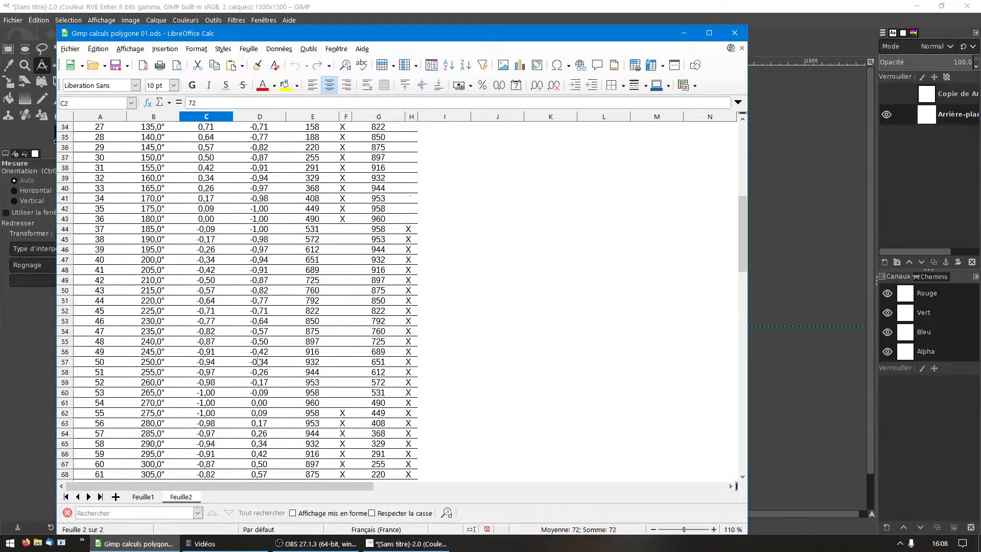
scroll(259, 362, up, 18)
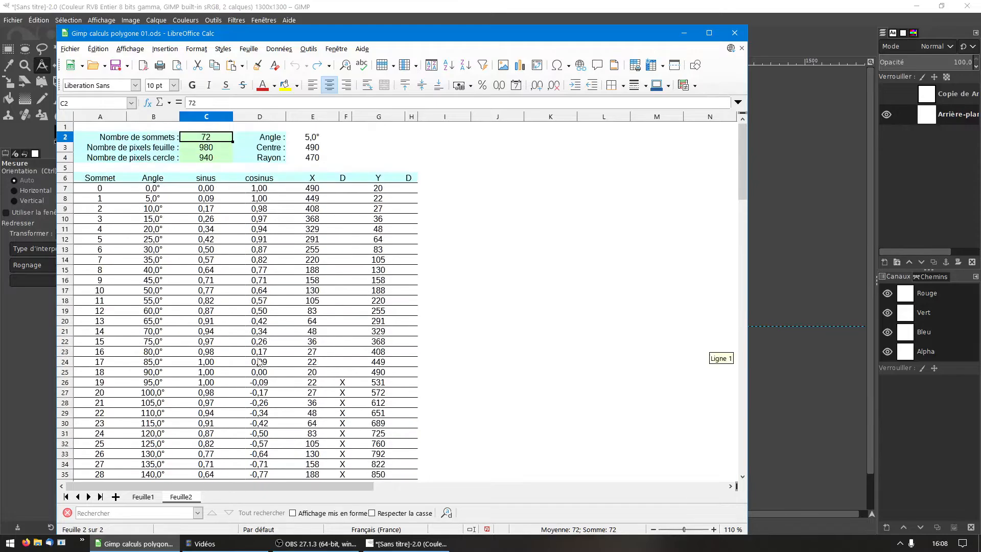
click(226, 151)
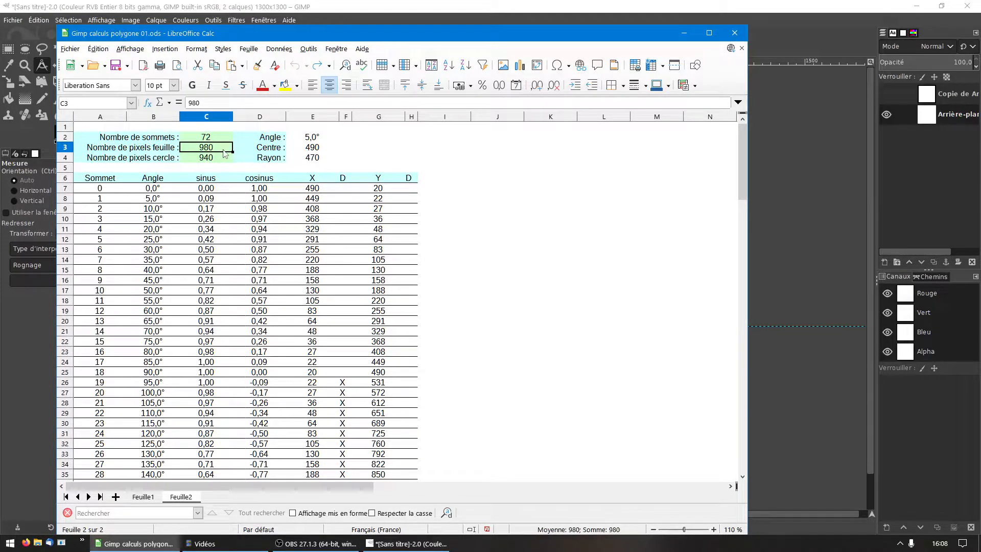
key(Up)
key(Down)
key(Down)
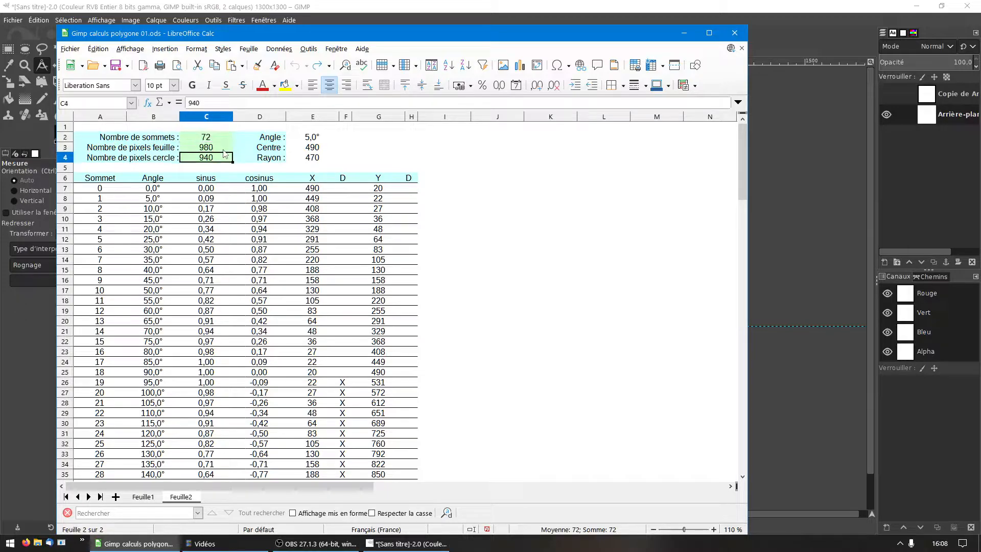
Step: Set the number of vertices to 11, the sheet size to 1300 pixels and the circle size to 1200 pixels
key(Up)
key(Up)
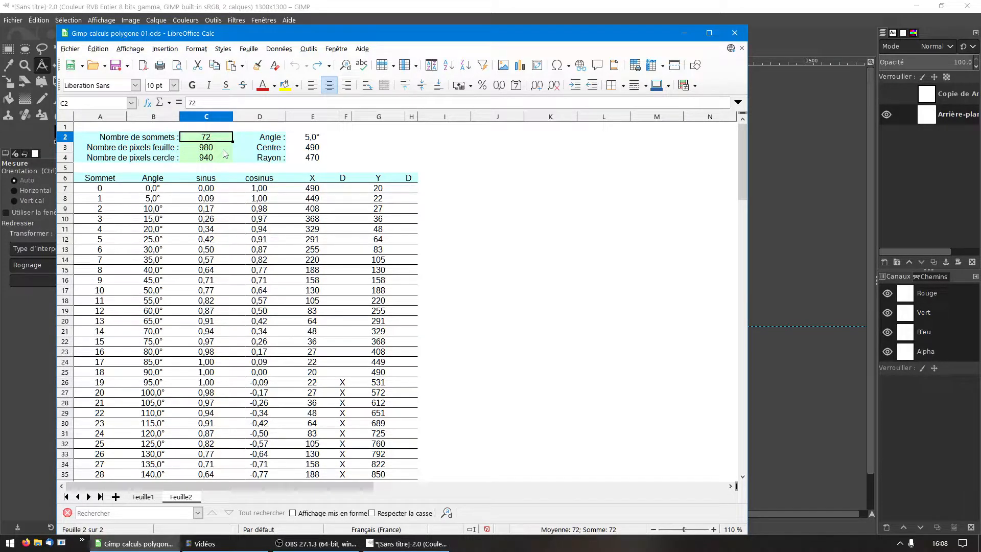
text(11)
key(Return)
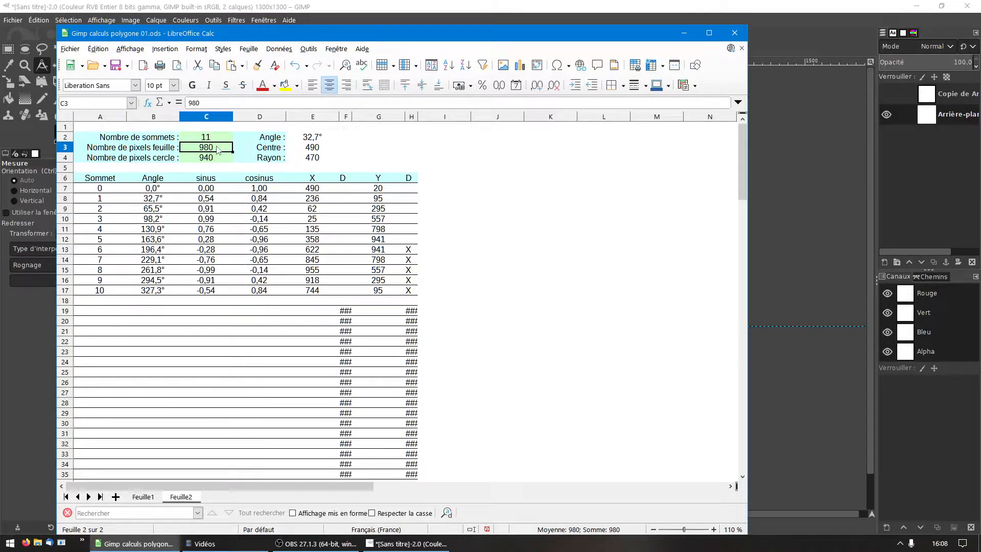
text(1300)
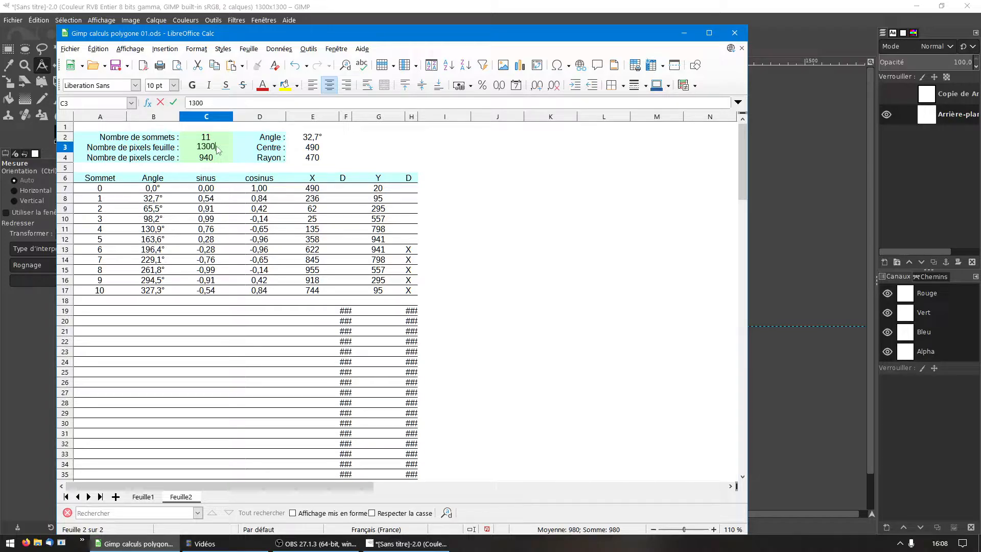
key(Return)
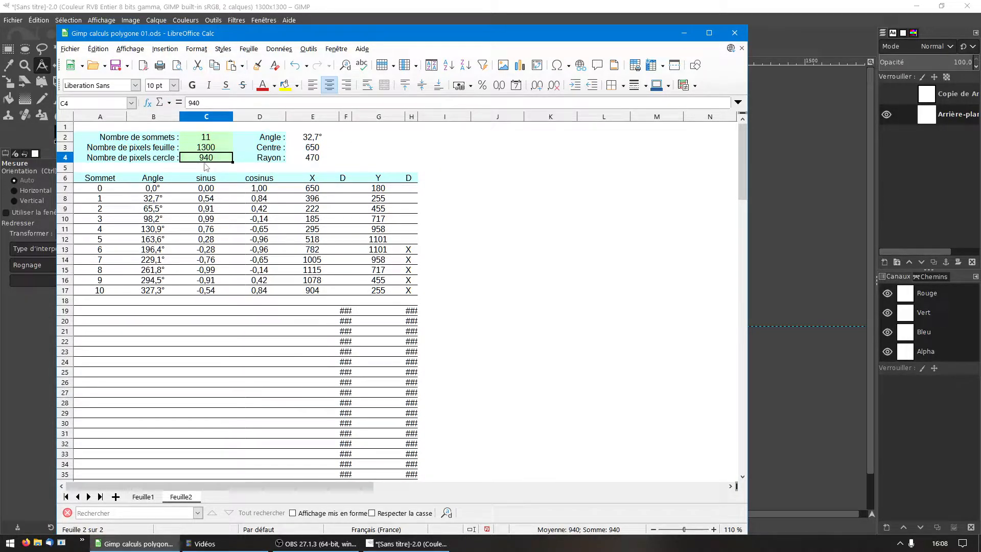
text(1200)
key(Return)
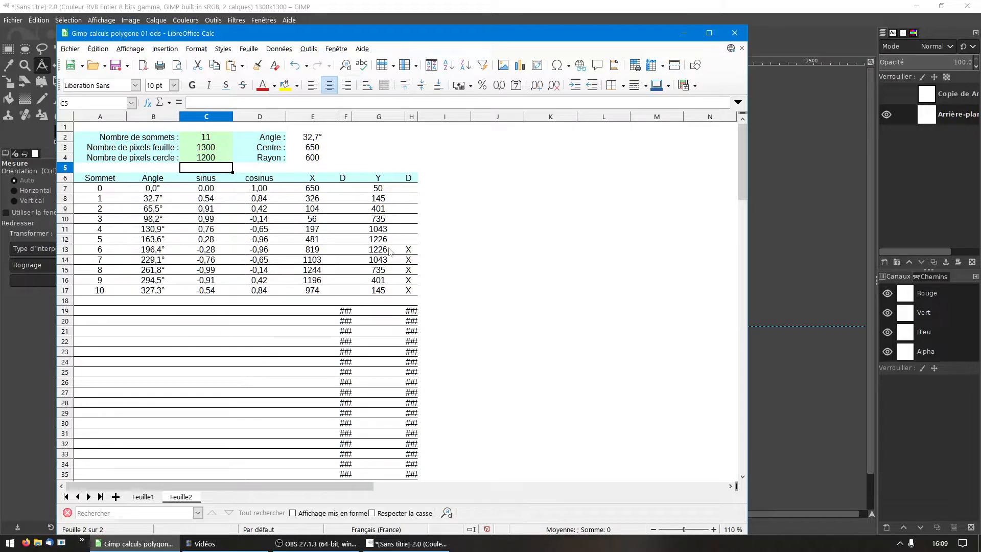
Step: Leave the spreadsheet open, switch back to the GIMP image and place a horizontal guide at y = 50 through the circle's topmost point
click(735, 33)
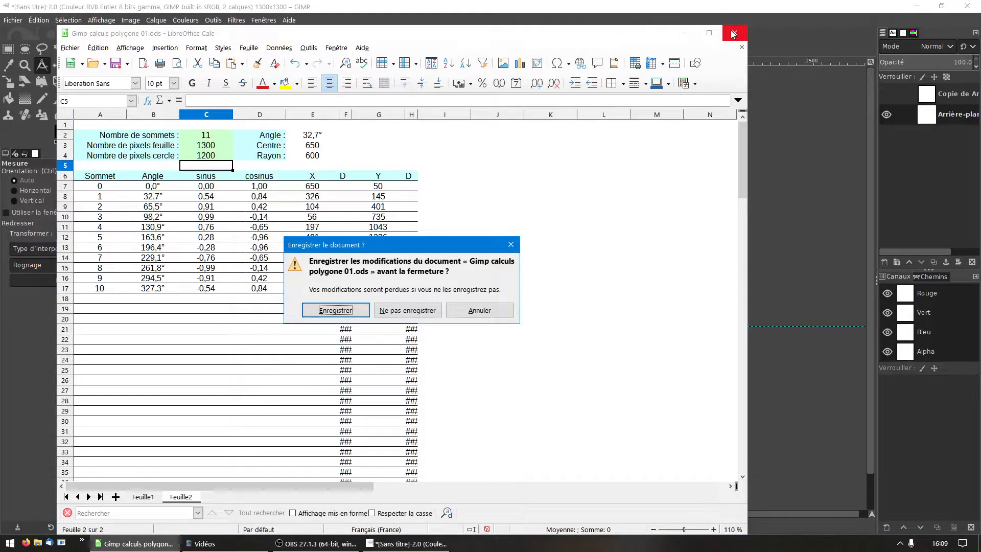
click(452, 311)
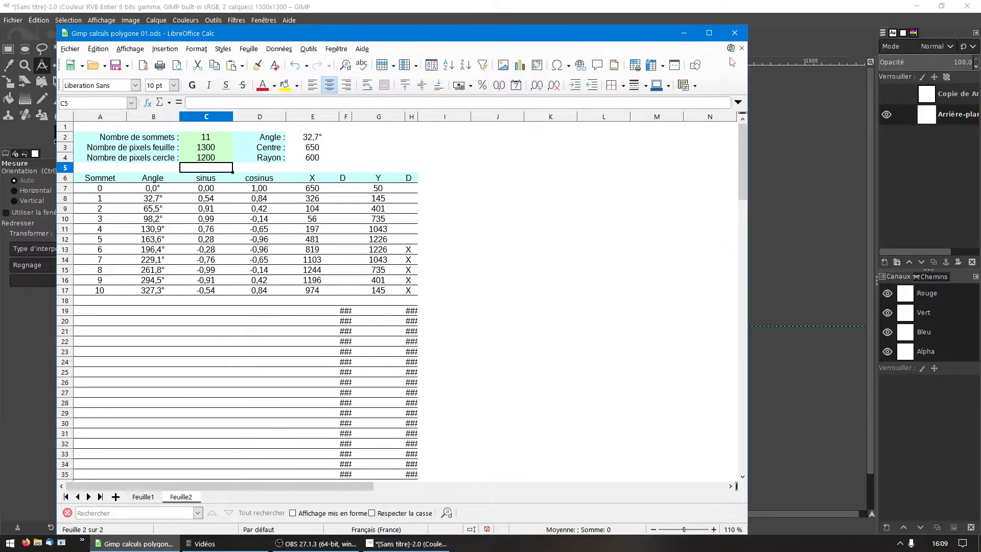
click(684, 33)
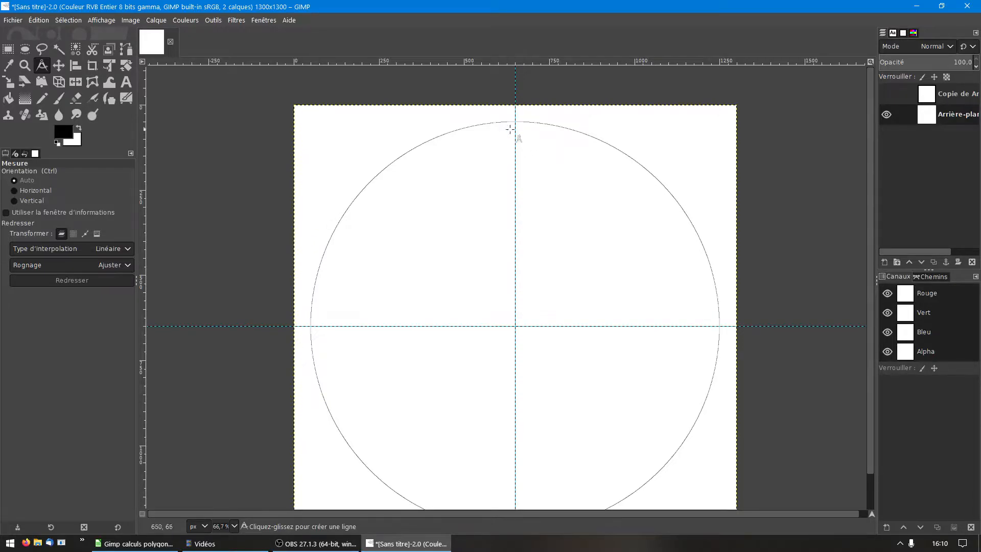
scroll(513, 136, up, 2)
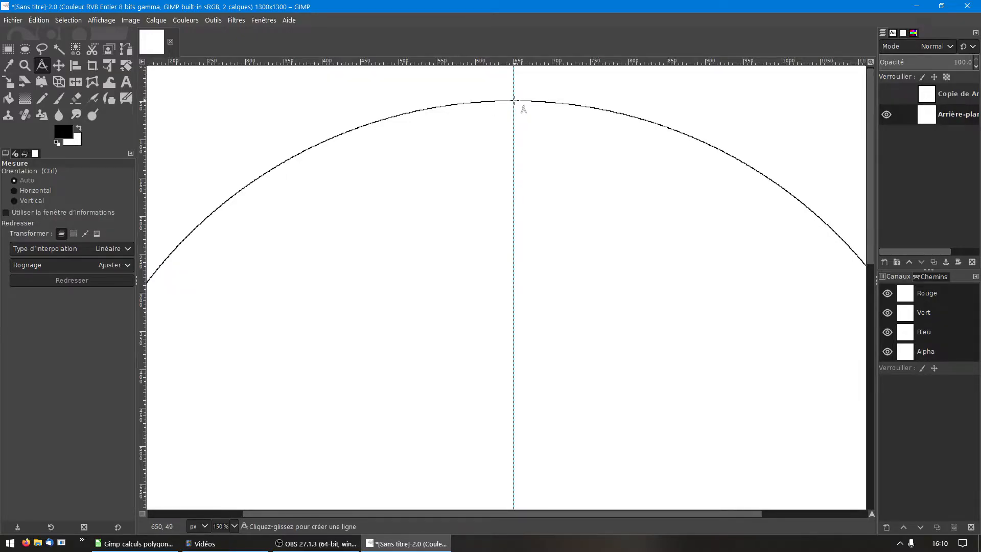
scroll(515, 101, up, 2)
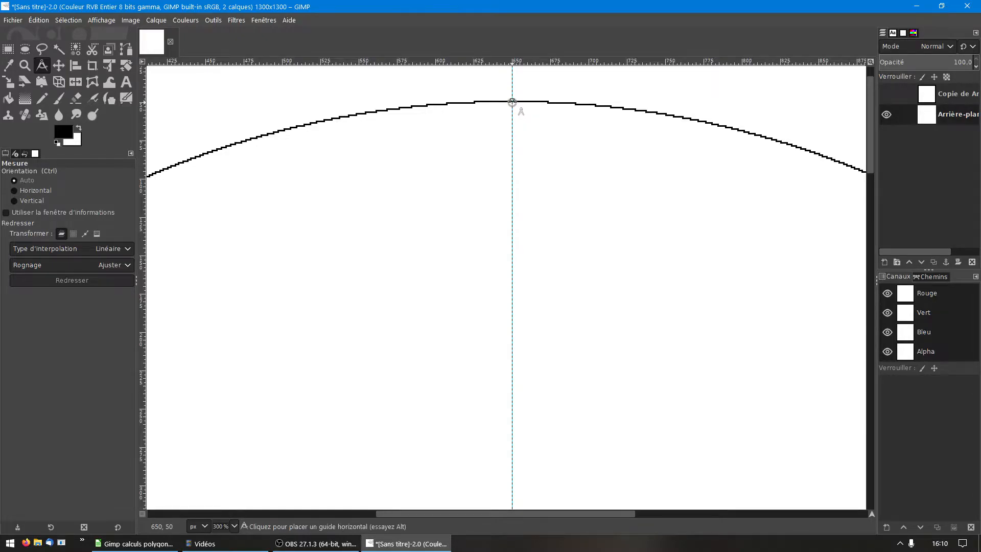
ctrl+click(512, 102)
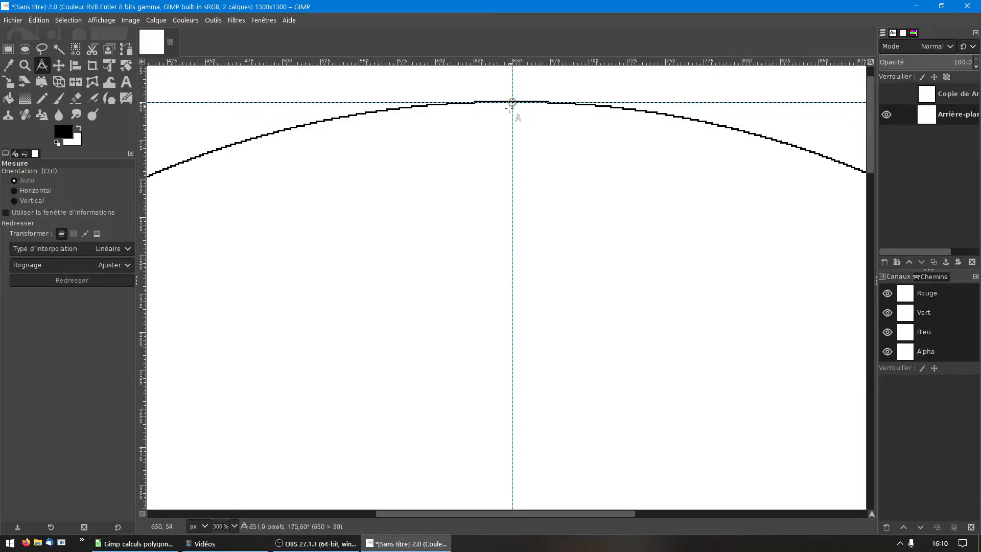
Step: Place crossing vertical and horizontal guides on the circle at vertex 1, coordinates 326, 145
scroll(509, 113, down, 3)
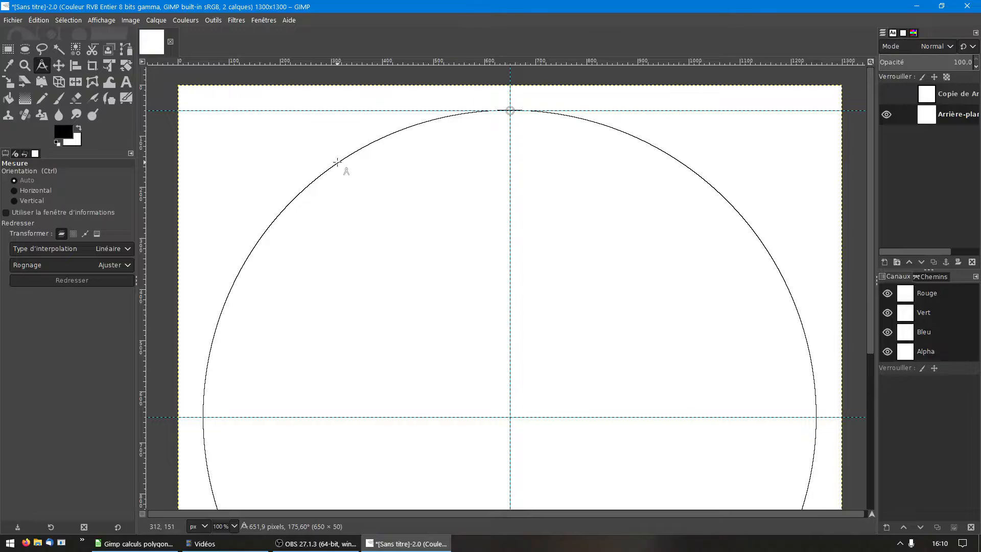
scroll(337, 163, up, 2)
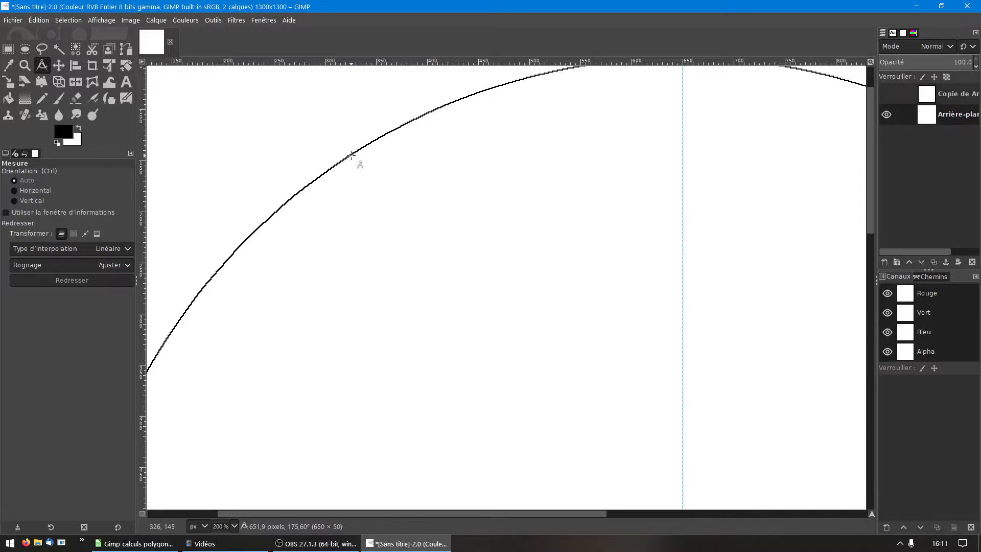
scroll(351, 155, up, 3)
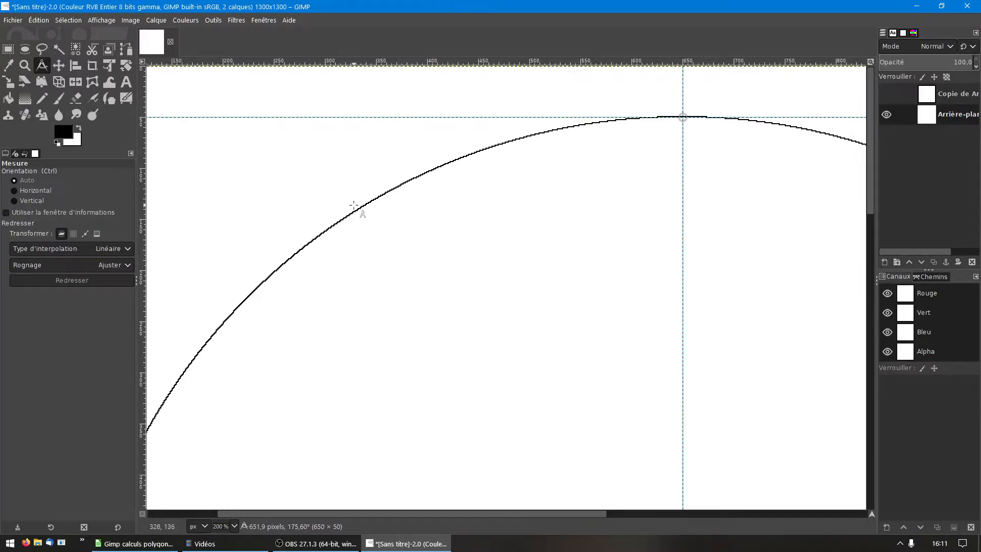
scroll(355, 210, up, 1)
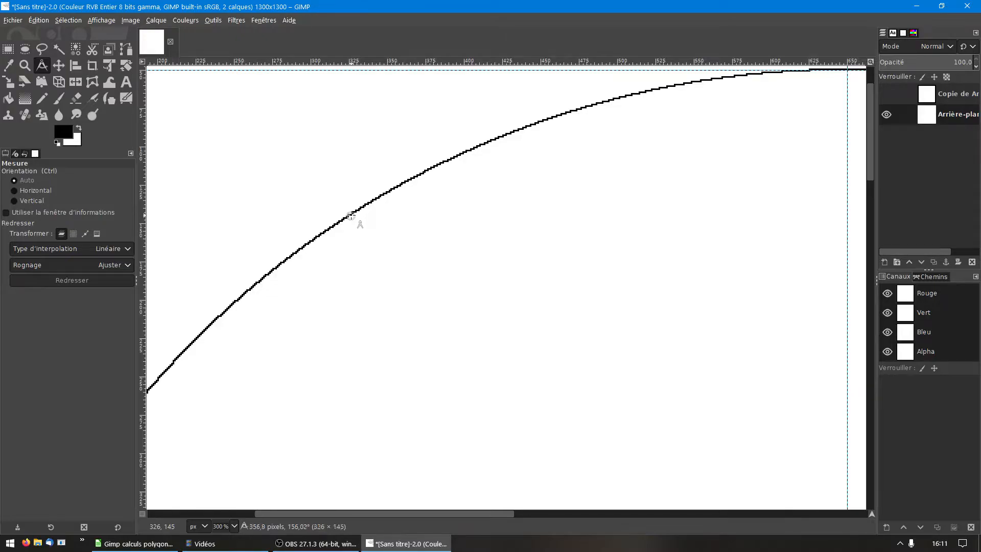
alt+click(351, 215)
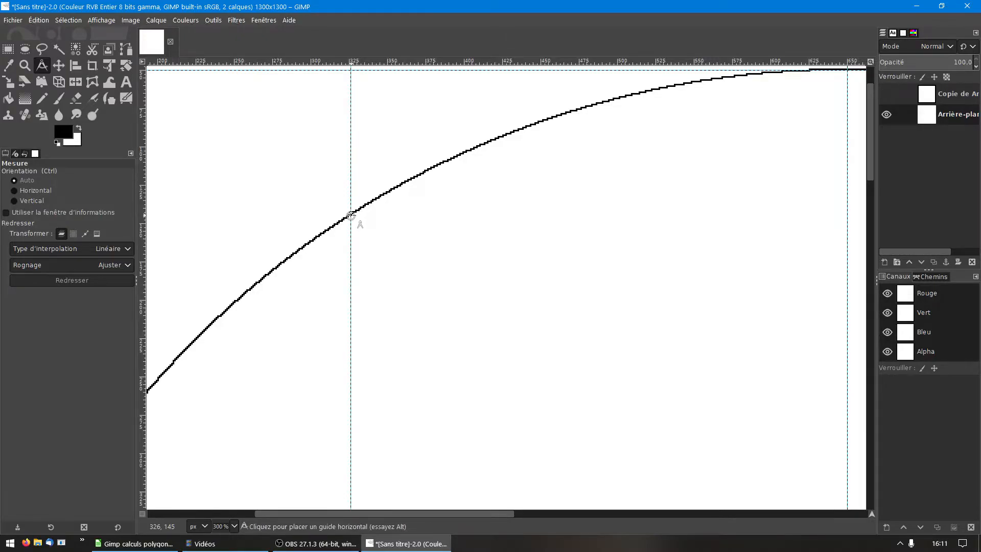
ctrl+click(351, 215)
Step: Place crossing vertical and horizontal guides on the circle at vertex 2, coordinates 104, 401
scroll(350, 215, down, 1)
scroll(351, 215, down, 1)
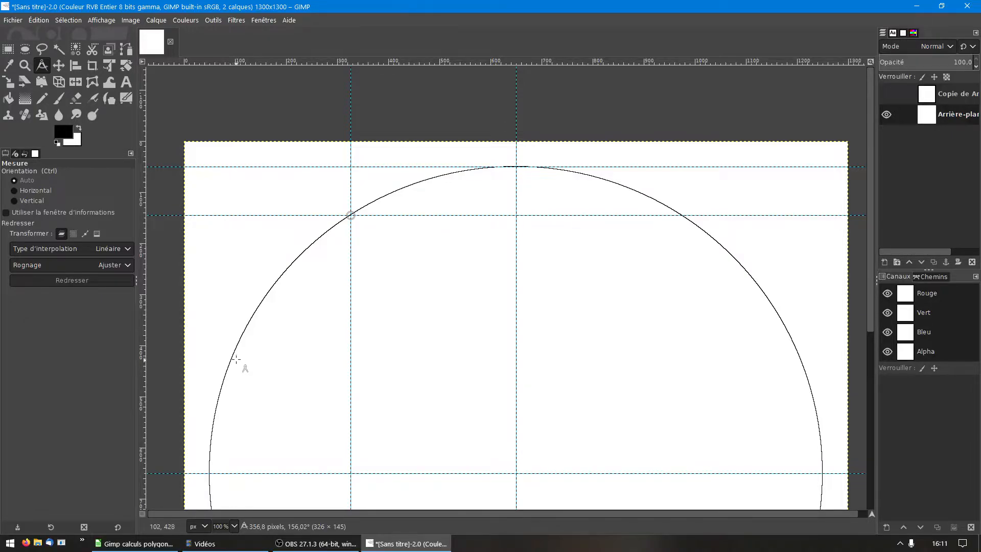
key(2)
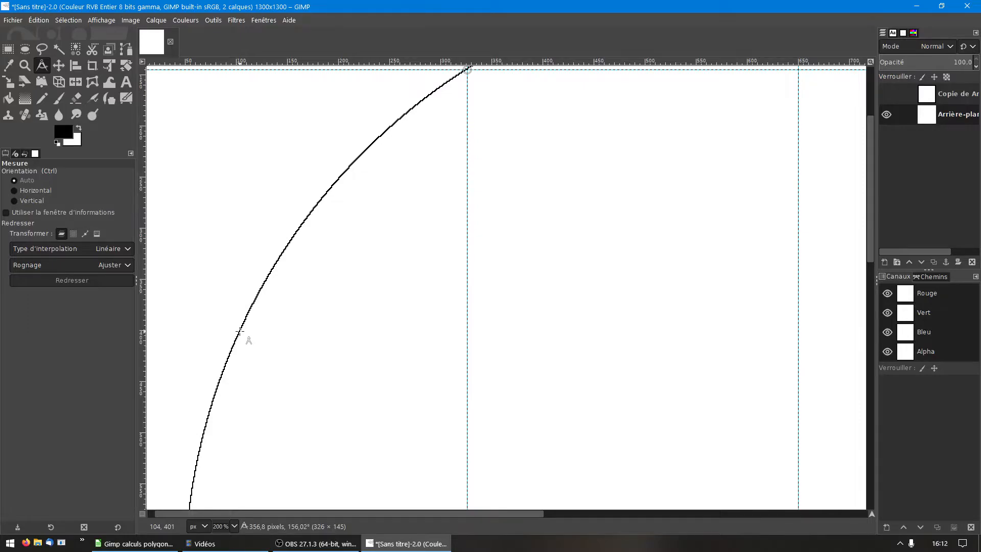
ctrl+click(240, 332)
alt+click(240, 332)
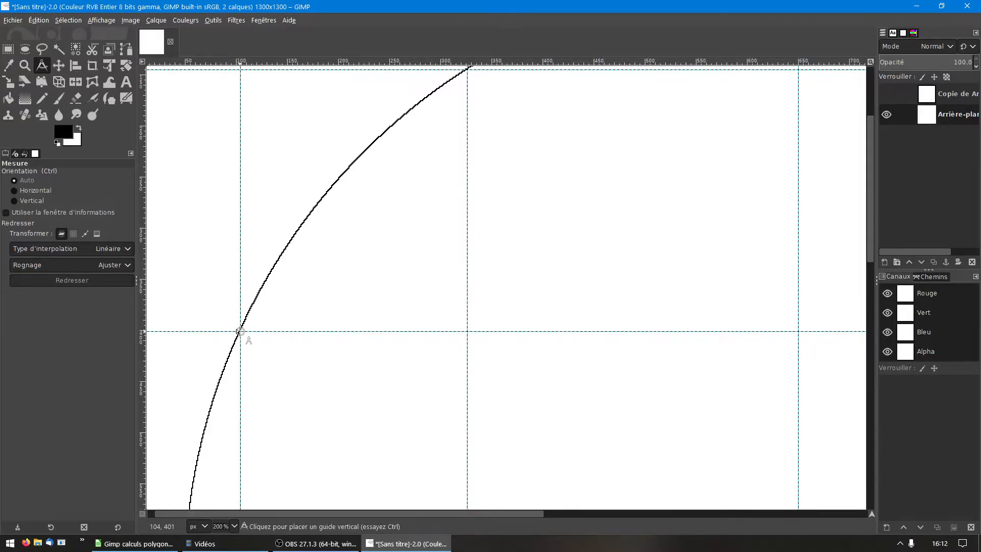
Step: Check the vertex 3 coordinates in the LibreOffice Calc spreadsheet, then place crossing guides on the GIMP circle at 56, 735
scroll(241, 333, down, 3)
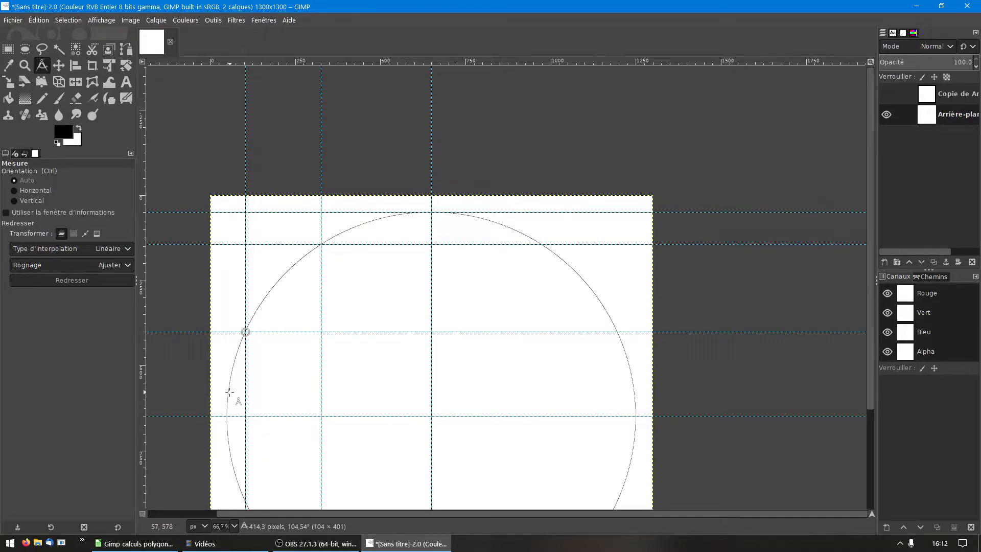
scroll(231, 391, up, 3)
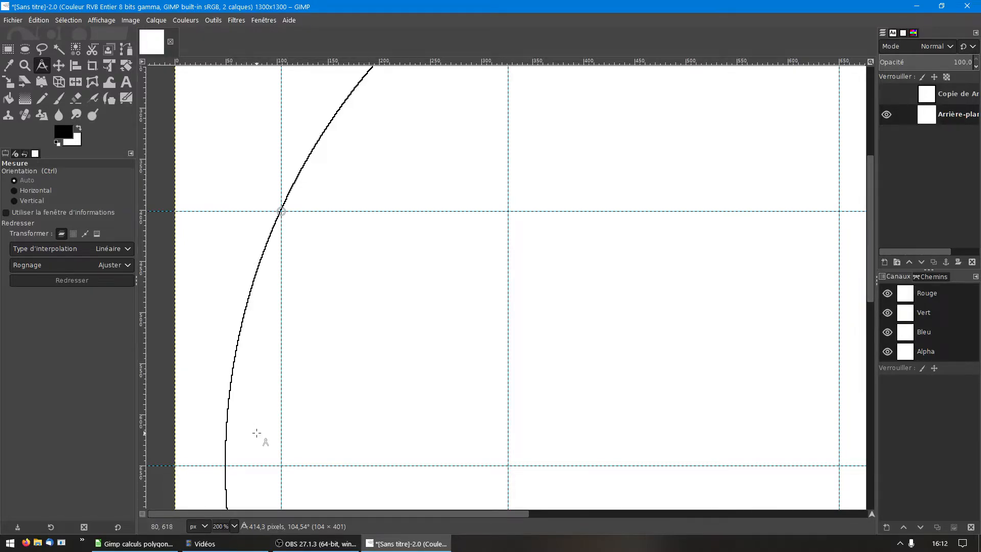
click(133, 543)
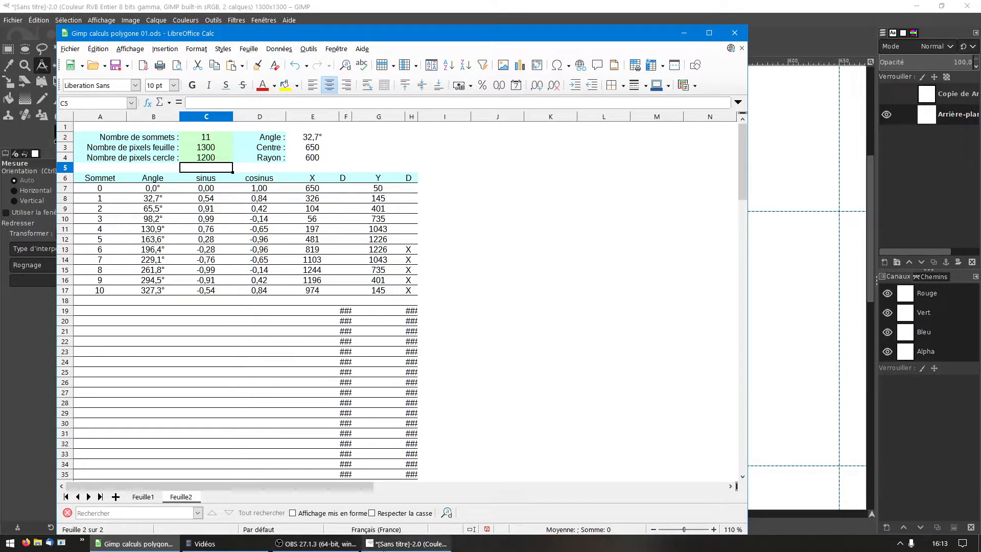
click(376, 547)
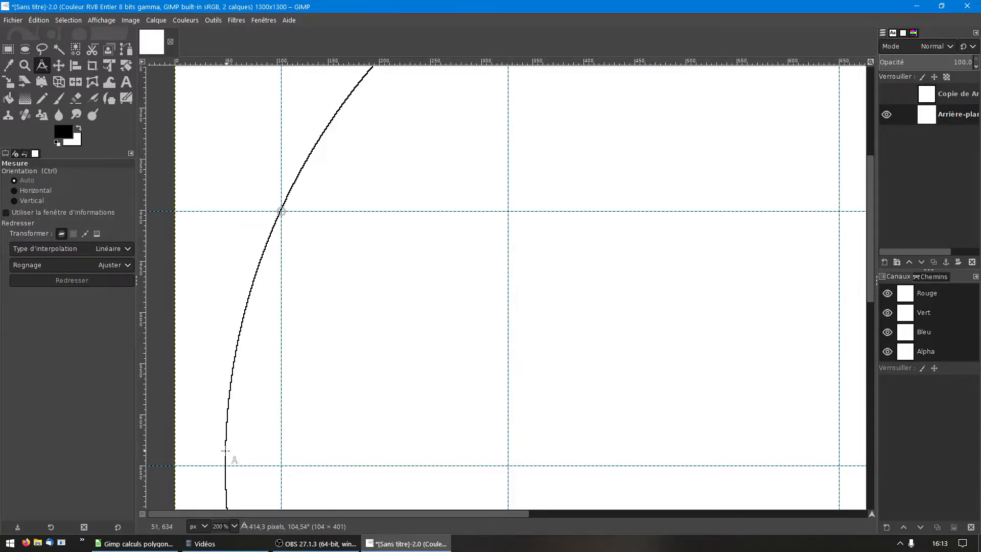
scroll(225, 492, down, 3)
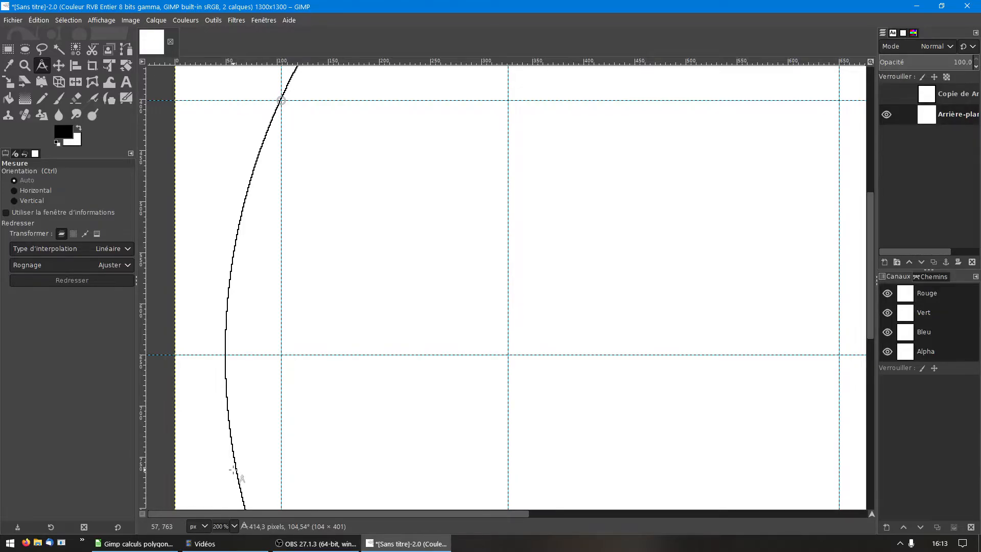
scroll(234, 469, up, 3)
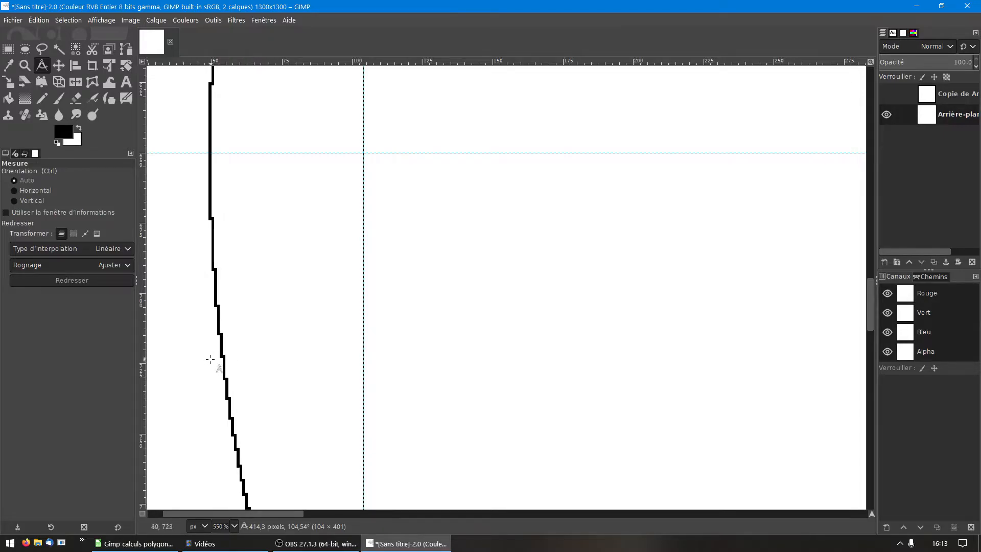
alt+click(228, 342)
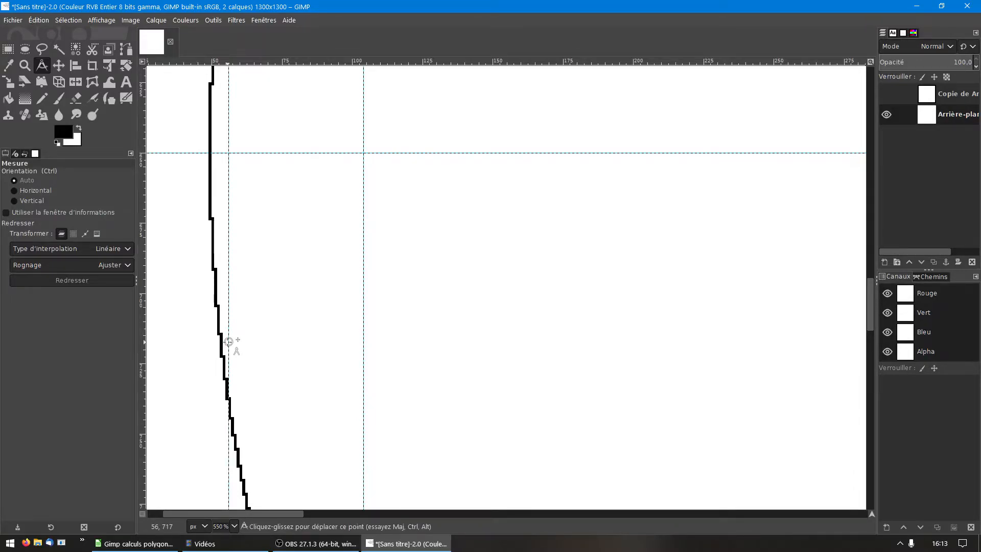
drag(229, 341, 231, 391)
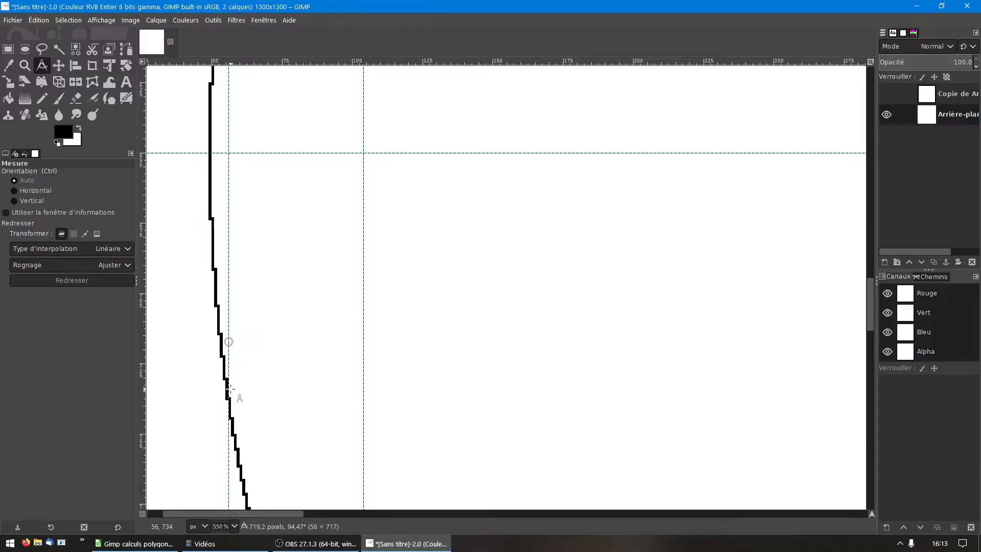
drag(228, 391, 229, 392)
ctrl+click(229, 392)
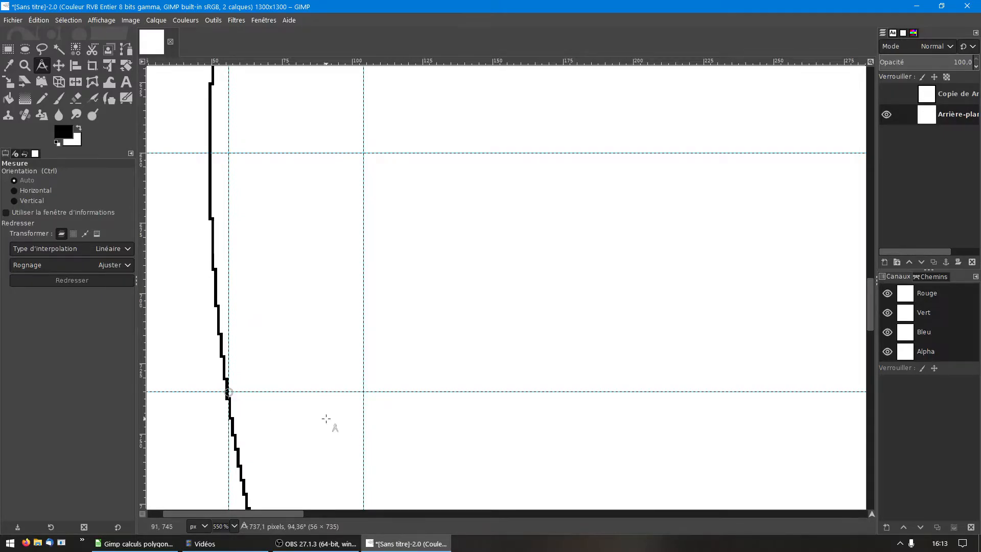
Step: Place crossing vertical and horizontal guides on the circle at vertex 4, coordinates 197, 1043
scroll(322, 419, down, 10)
scroll(326, 418, down, 1)
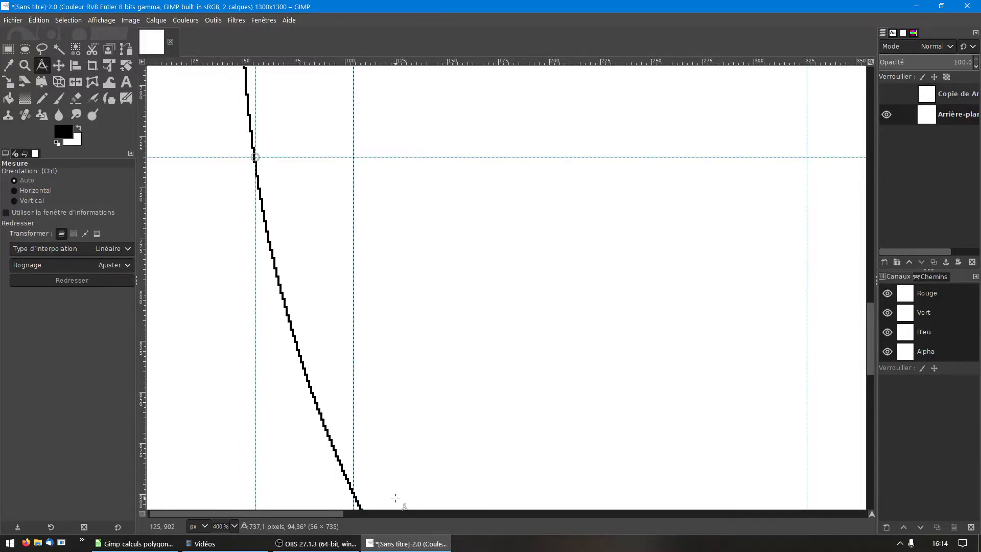
scroll(407, 483, down, 7)
scroll(492, 475, down, 3)
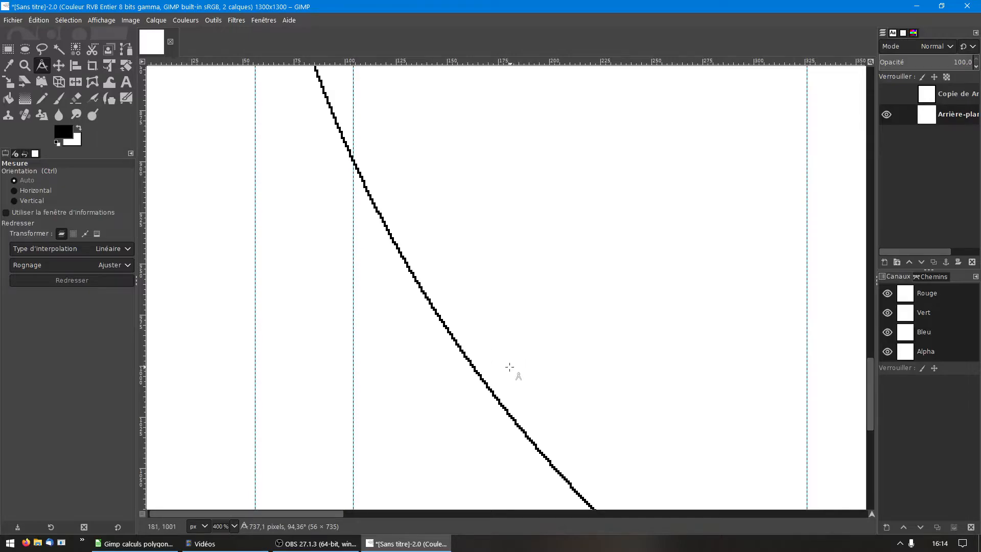
click(543, 411)
alt+click(543, 411)
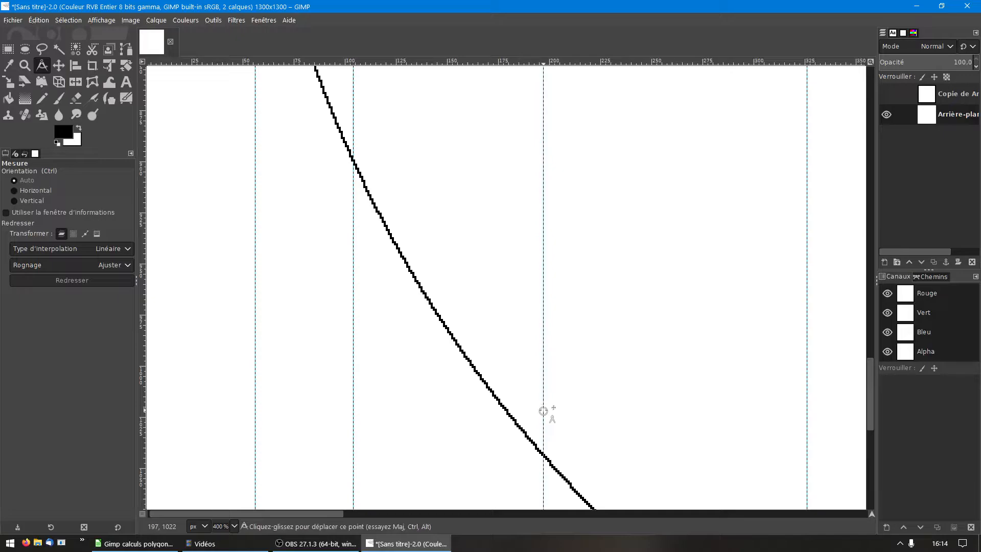
ctrl+click(543, 454)
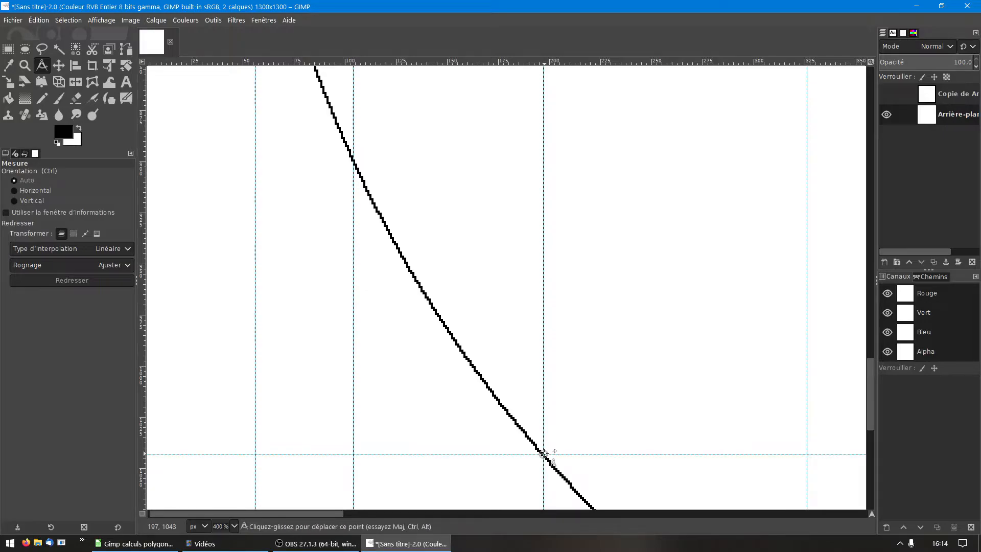
Step: Place crossing guides on the lower part of the circle at vertex 5, coordinates 481, 1227
ctrl+scroll(544, 454, down, 1)
scroll(588, 447, down, 4)
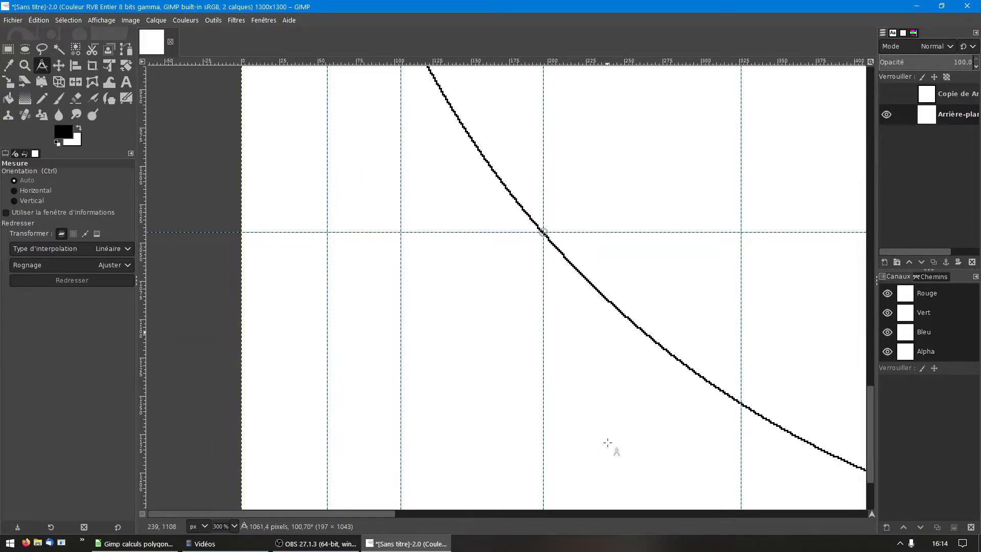
ctrl+scroll(674, 390, down, 1)
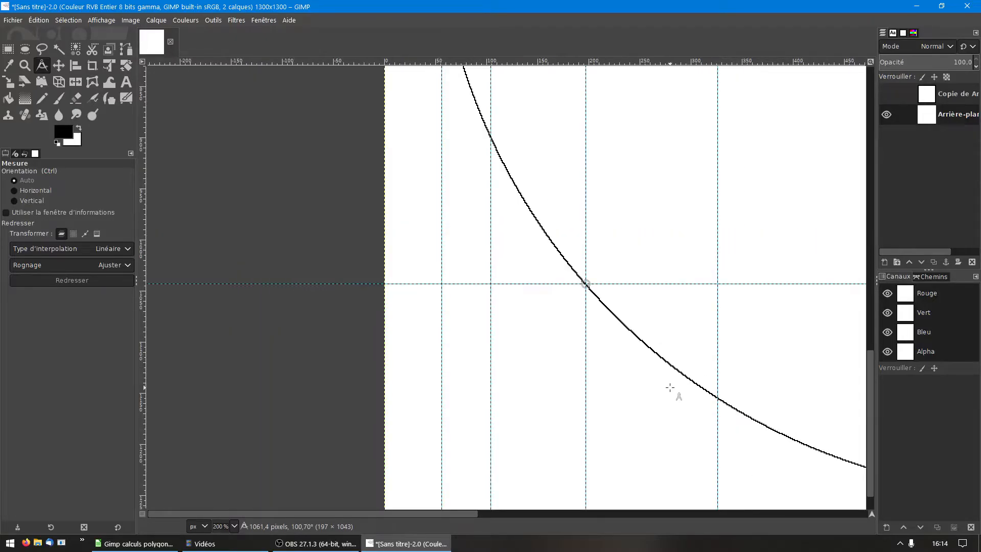
scroll(693, 453, up, 1)
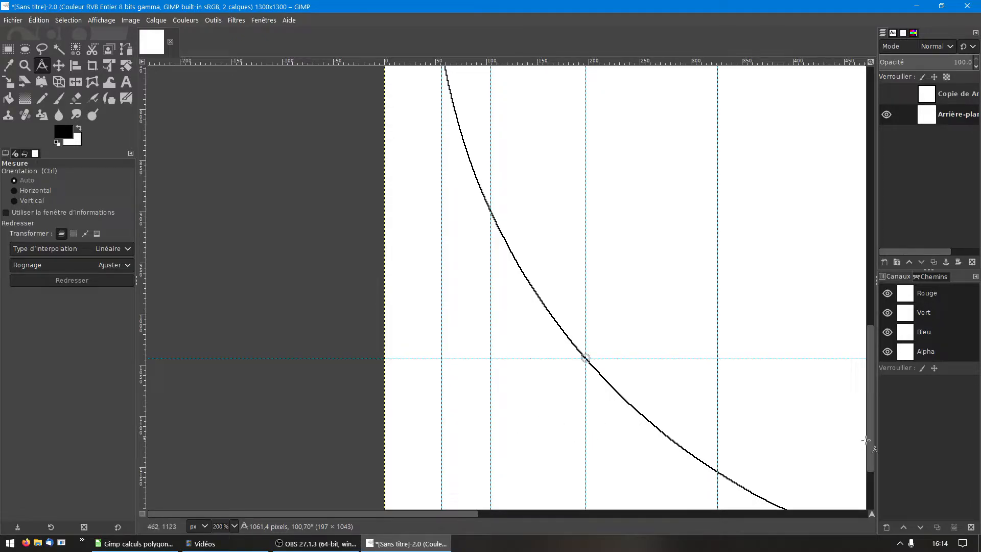
scroll(790, 511, right, 5)
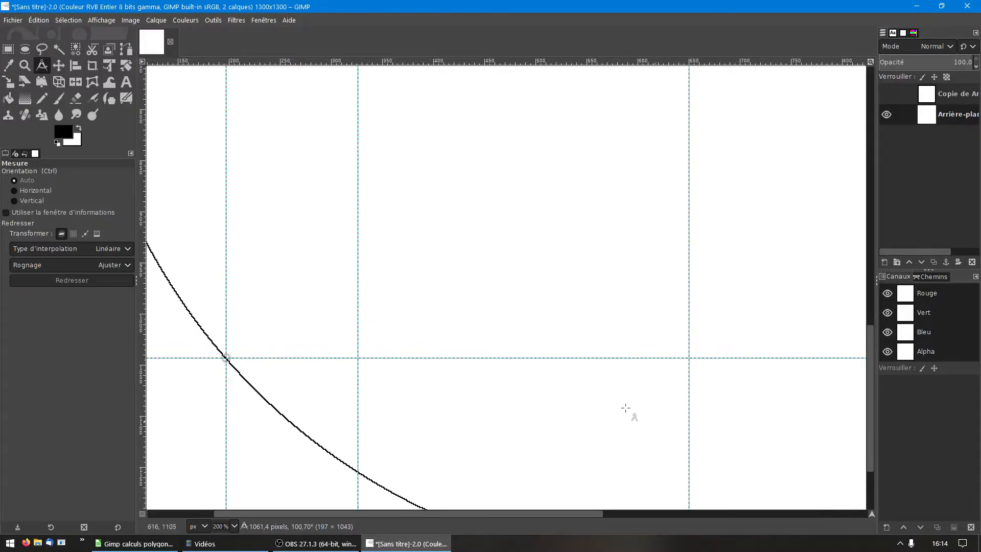
scroll(624, 409, down, 2)
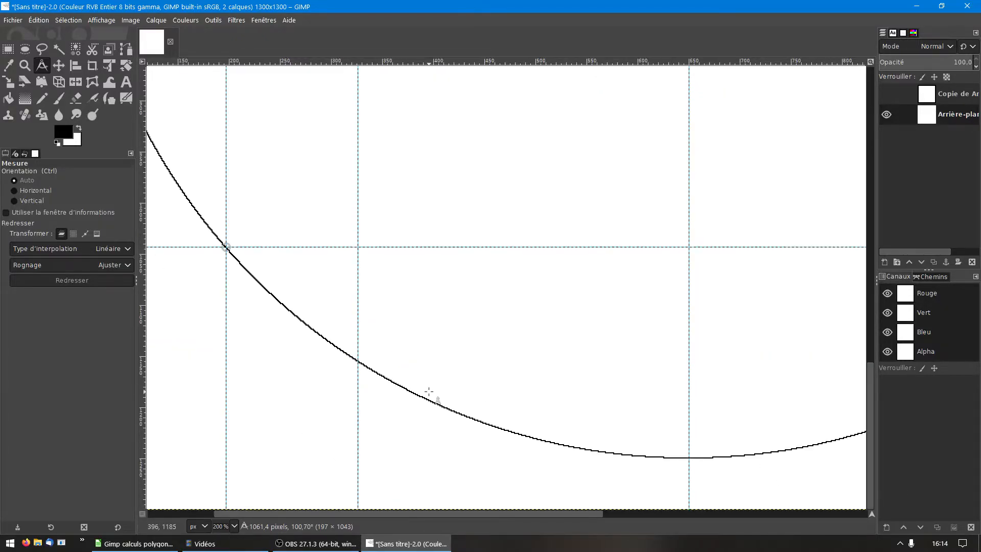
alt+click(516, 453)
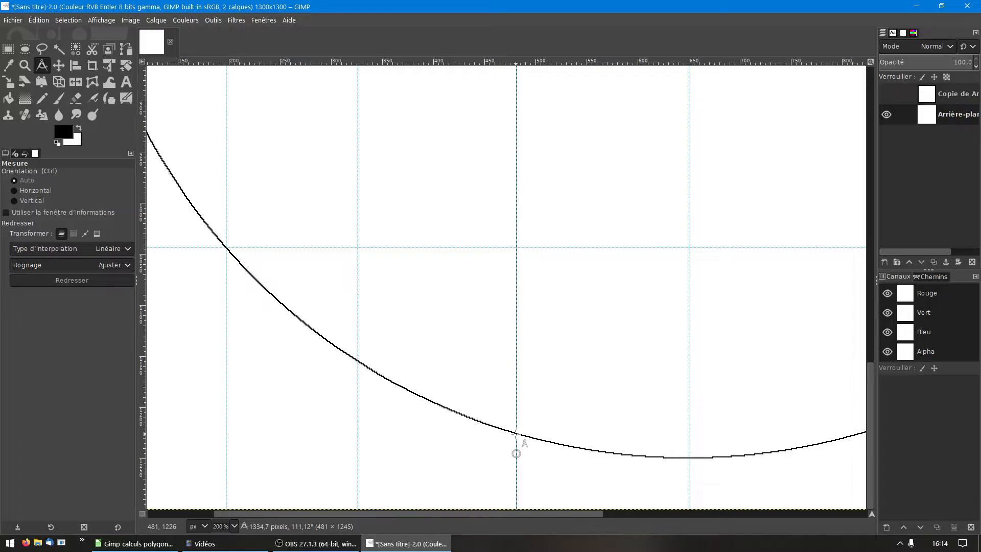
drag(516, 453, 516, 435)
ctrl+click(516, 435)
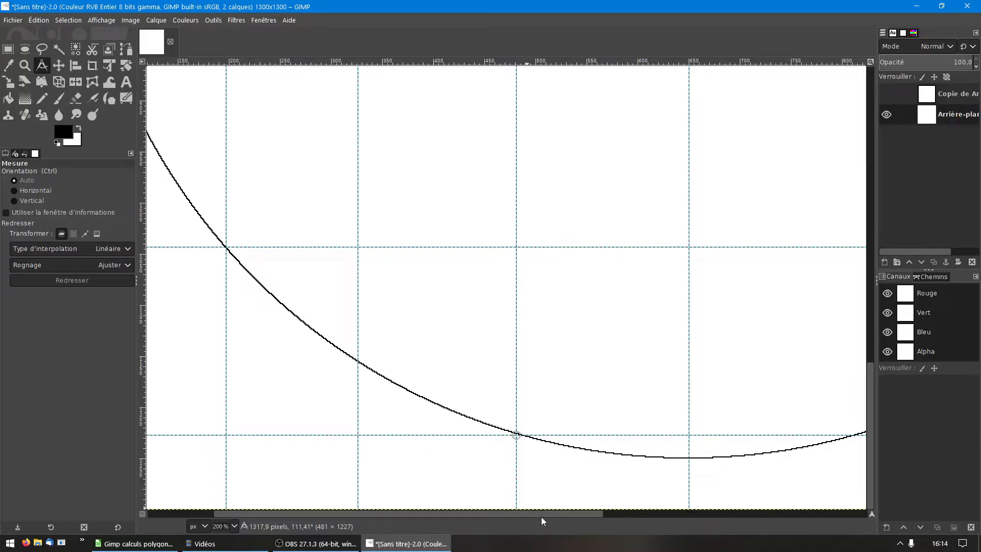
Step: Place vertical guides at x 819 and x 1103 to mark vertices 6 and 7 on the circle's lower right arc
drag(541, 516, 662, 523)
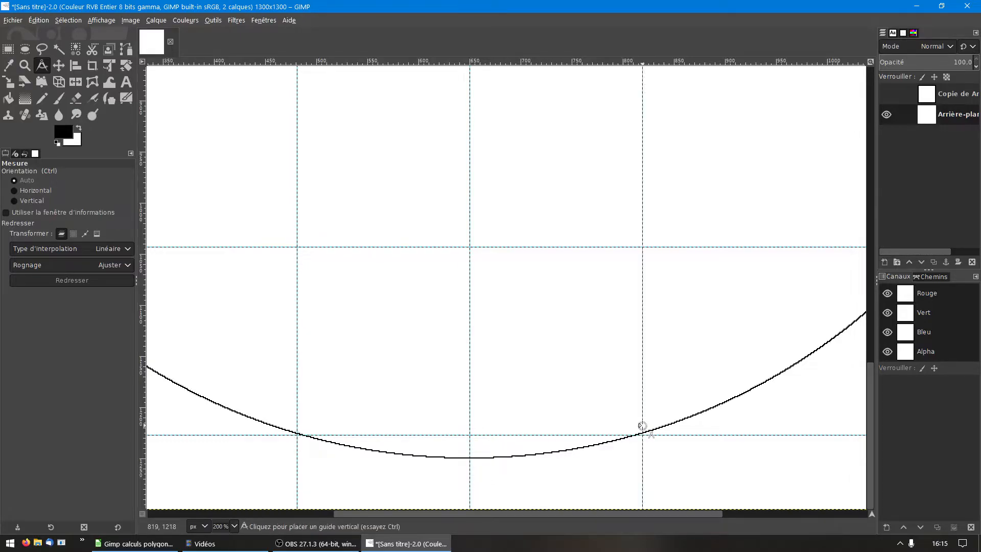
alt+click(643, 425)
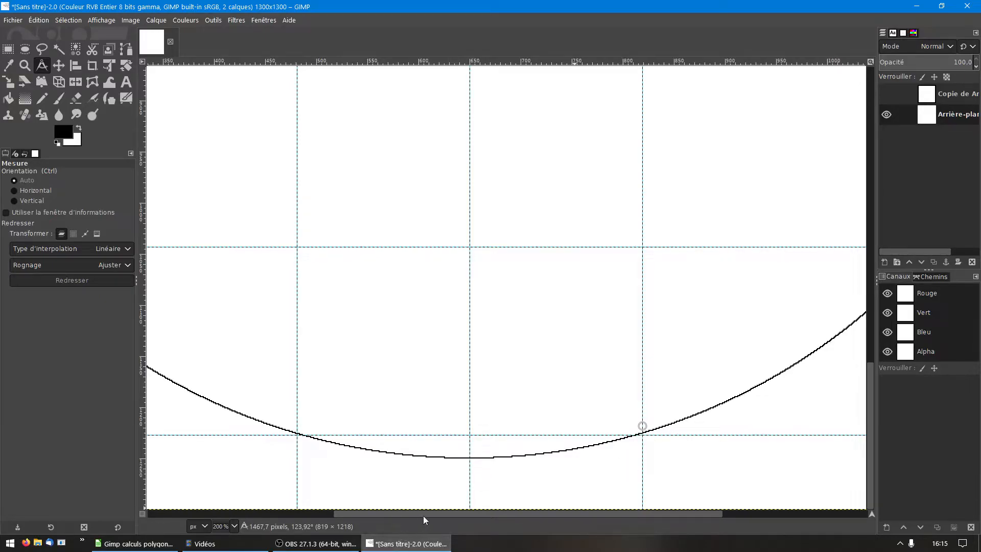
drag(423, 517, 590, 526)
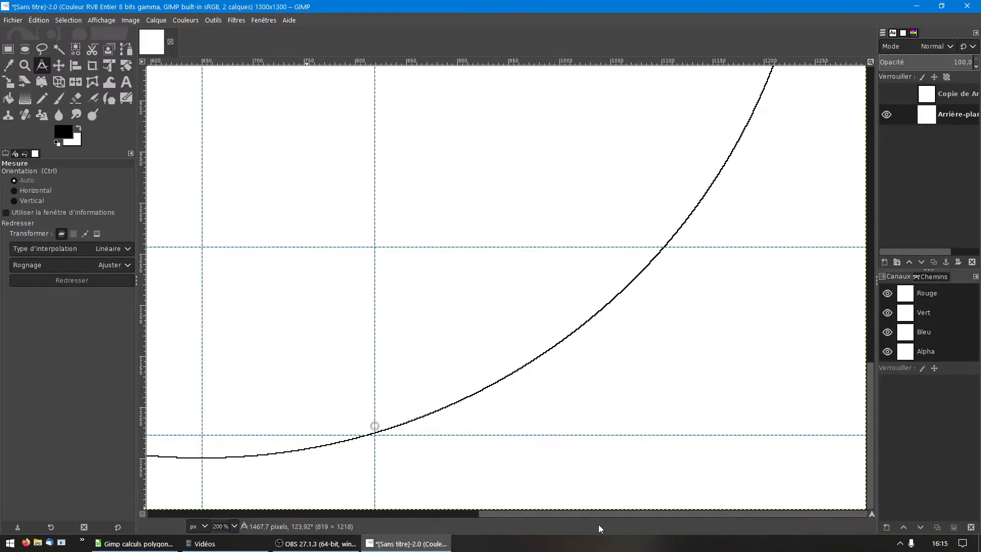
click(665, 235)
alt+click(665, 235)
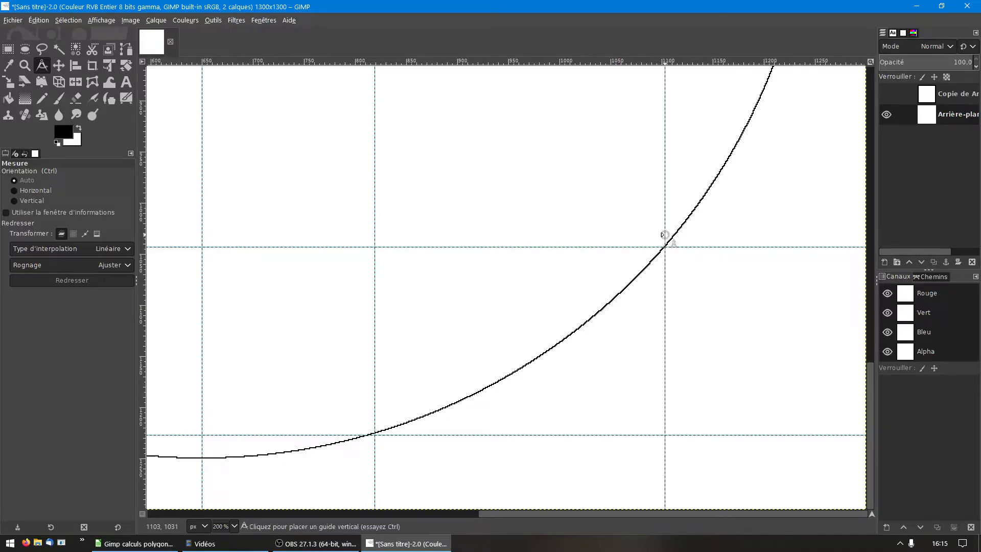
scroll(659, 247, up, 1)
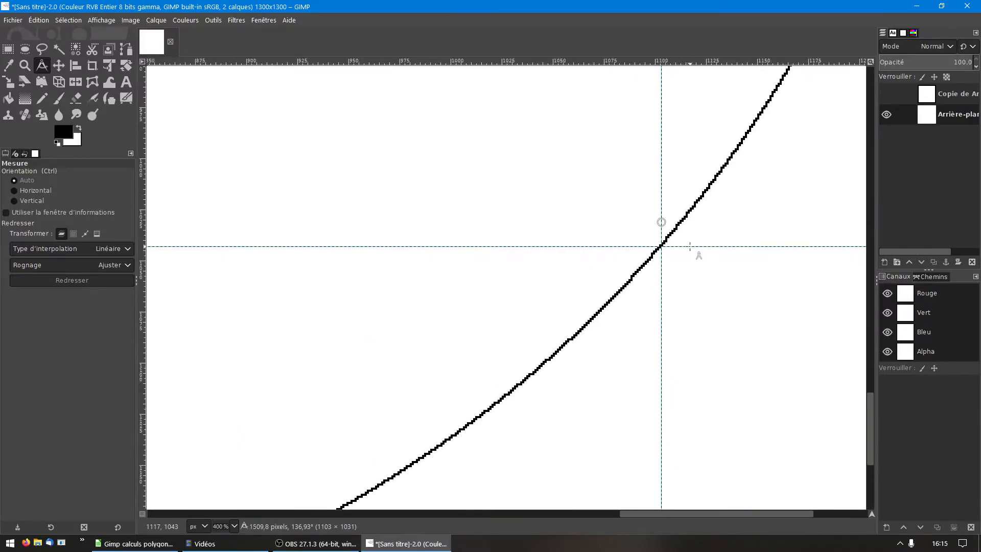
scroll(661, 245, down, 1)
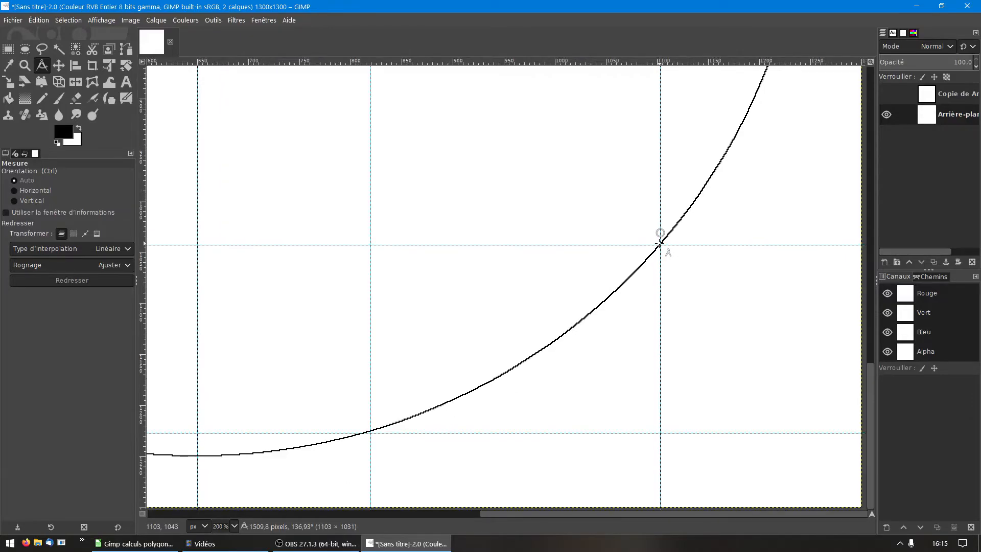
scroll(759, 197, up, 3)
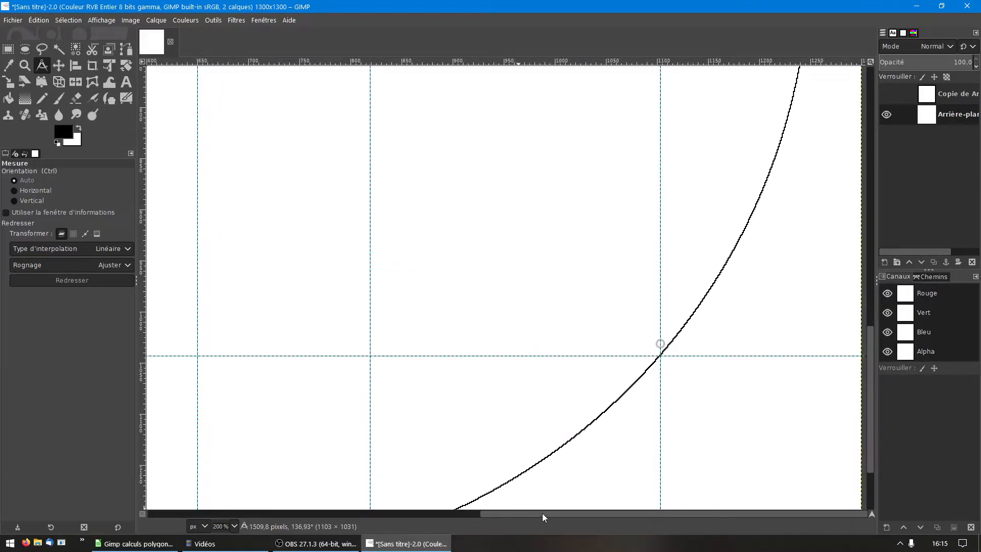
Step: Place a vertical guide at x 1244 to mark vertex 8 where the circle meets the horizontal guide at y 735
drag(874, 403, 881, 317)
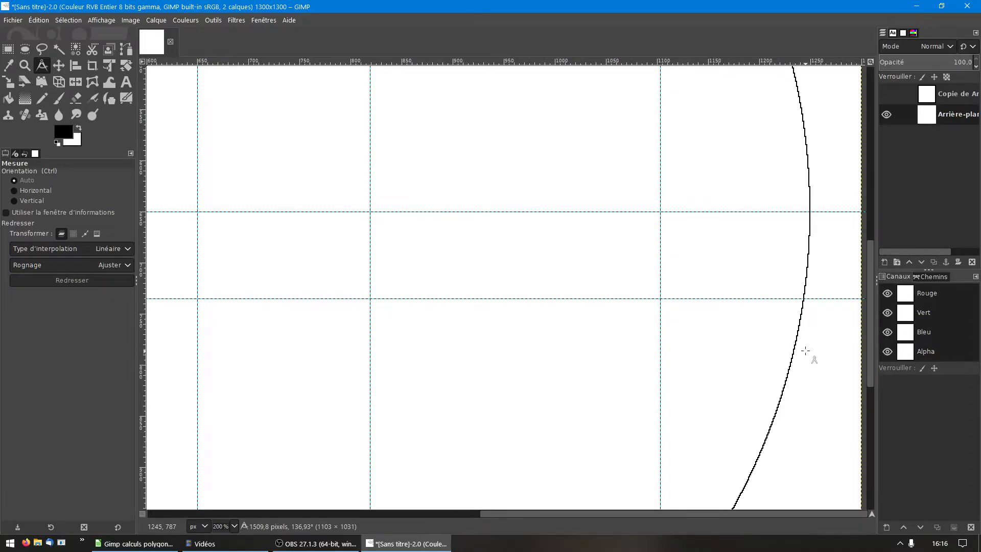
scroll(805, 351, up, 2)
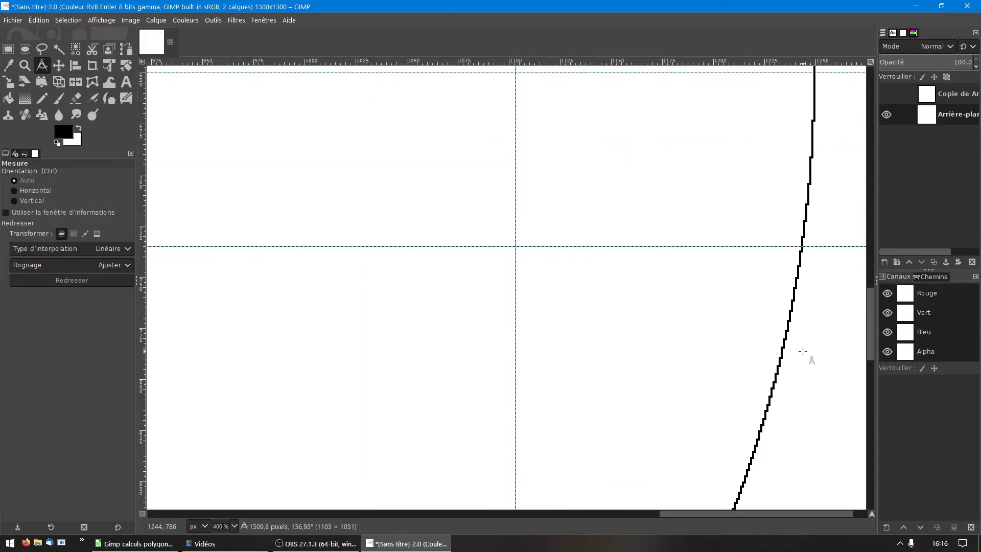
click(804, 351)
alt+click(804, 351)
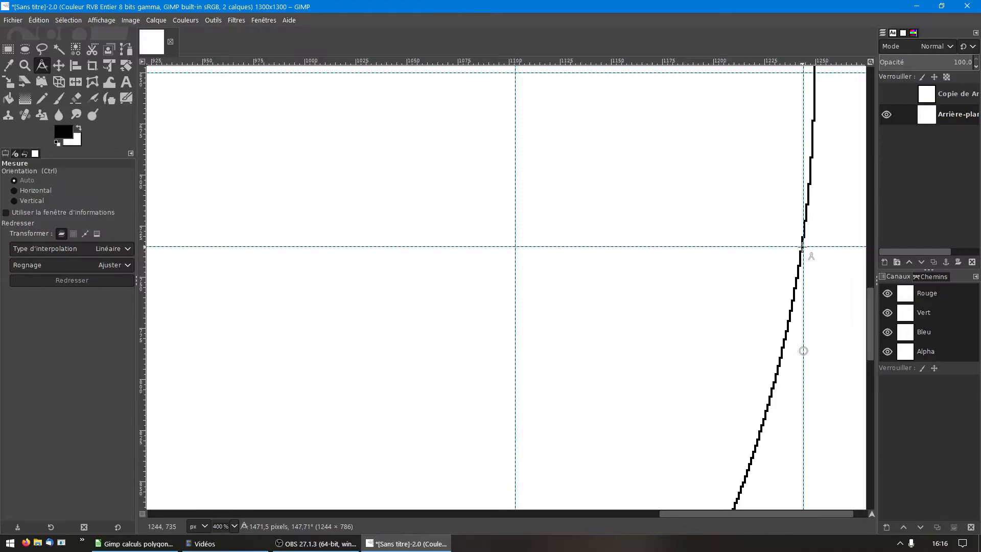
scroll(802, 247, down, 1)
scroll(802, 247, down, 1)
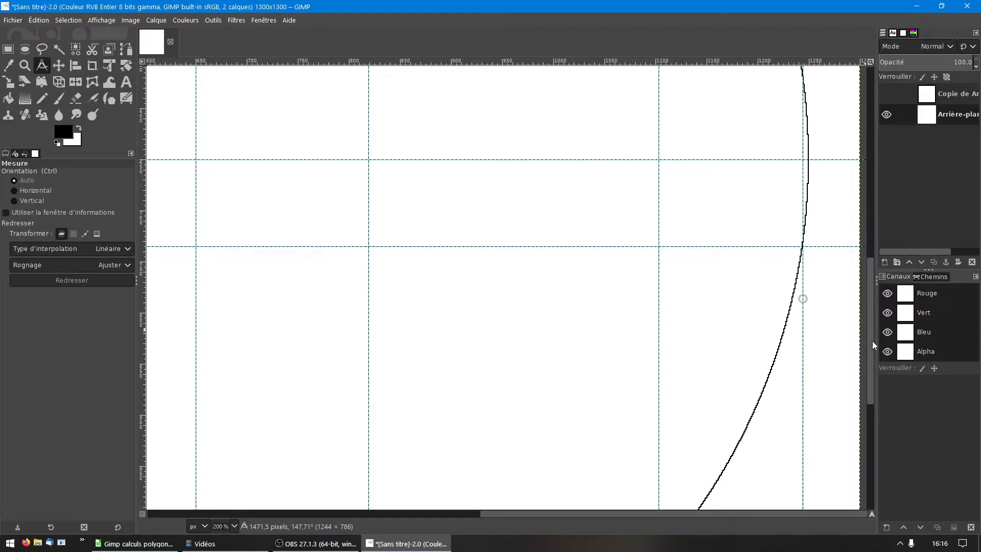
Step: Place a vertical guide at x 1195 to mark vertex 9 where the circle meets the horizontal guide at y 401
drag(873, 342, 878, 256)
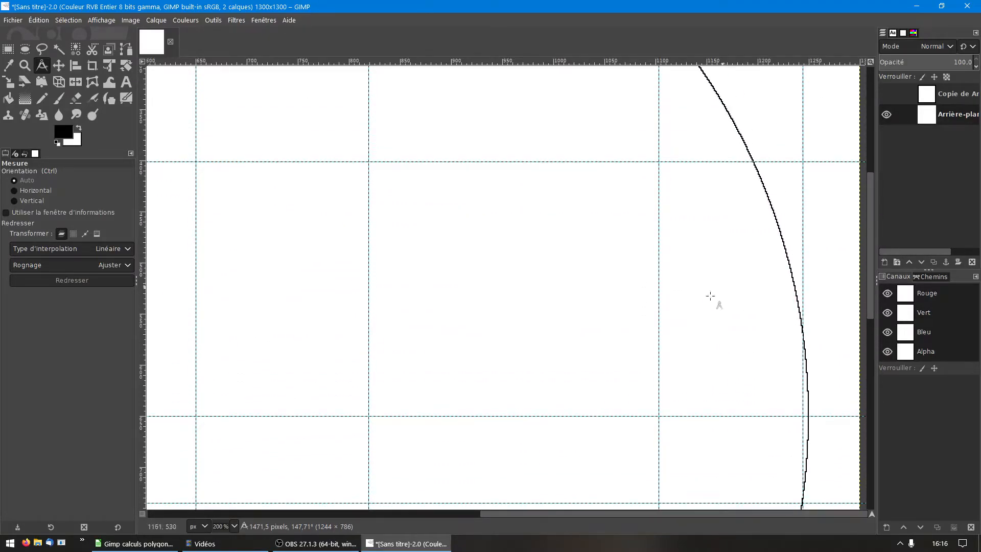
click(753, 332)
ctrl+click(753, 332)
key(ctrl+z)
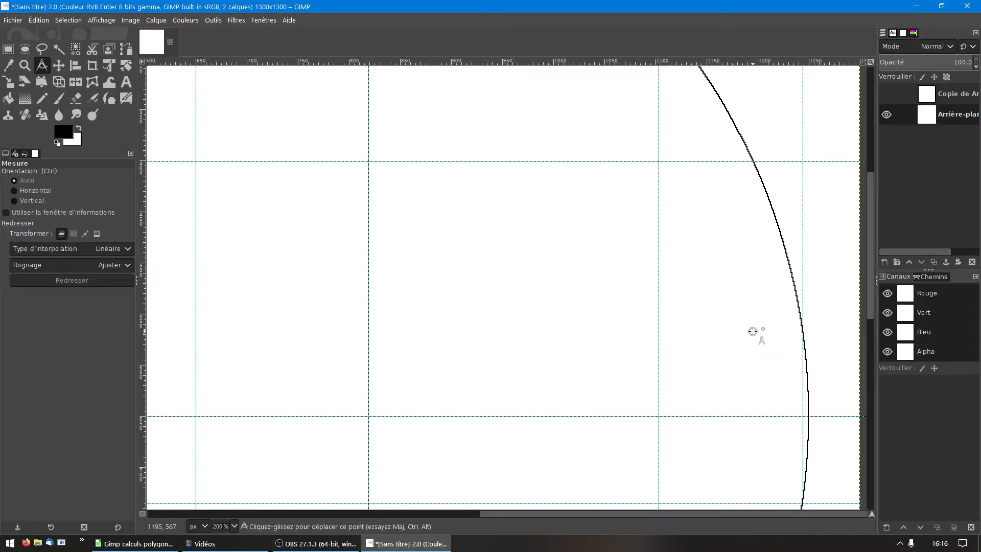
alt+click(753, 331)
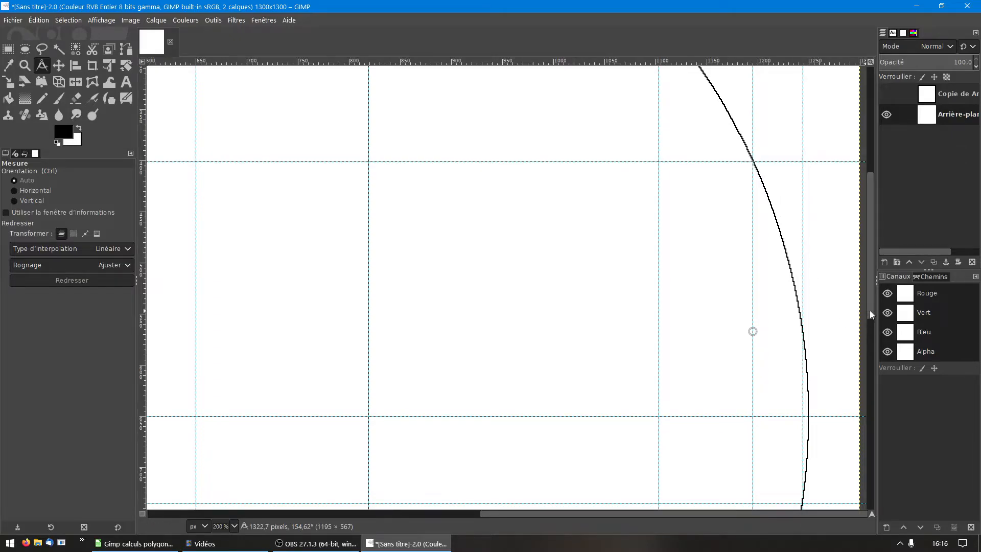
Step: Place a vertical guide at x 974 to mark vertex 10 where the upper right arc crosses the horizontal guide
drag(870, 311, 872, 209)
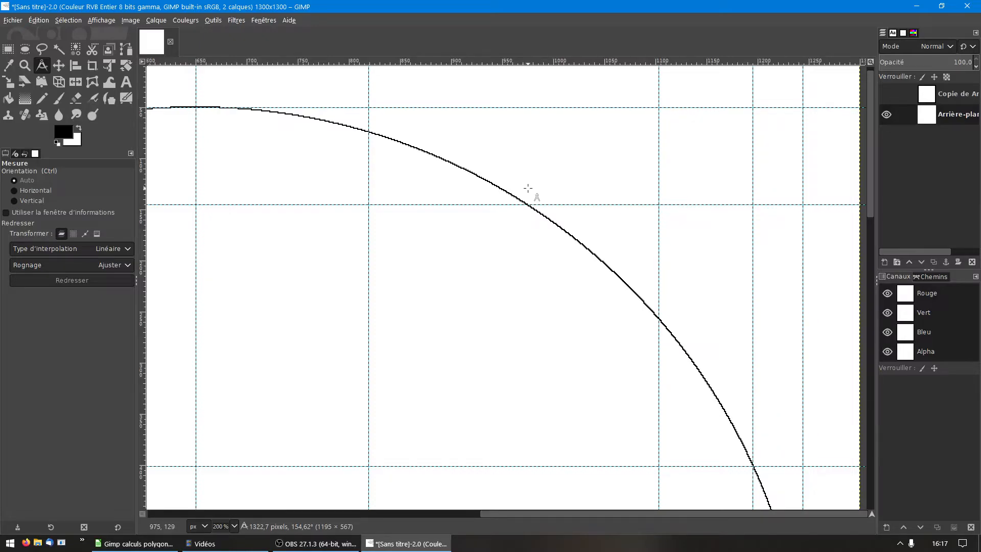
scroll(525, 186, up, 1)
scroll(528, 188, up, 1)
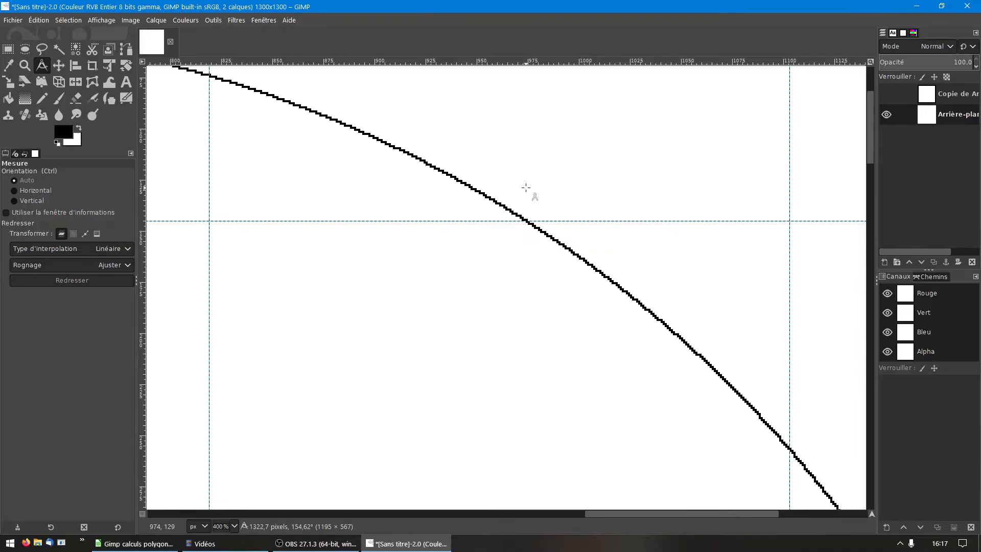
alt+click(525, 187)
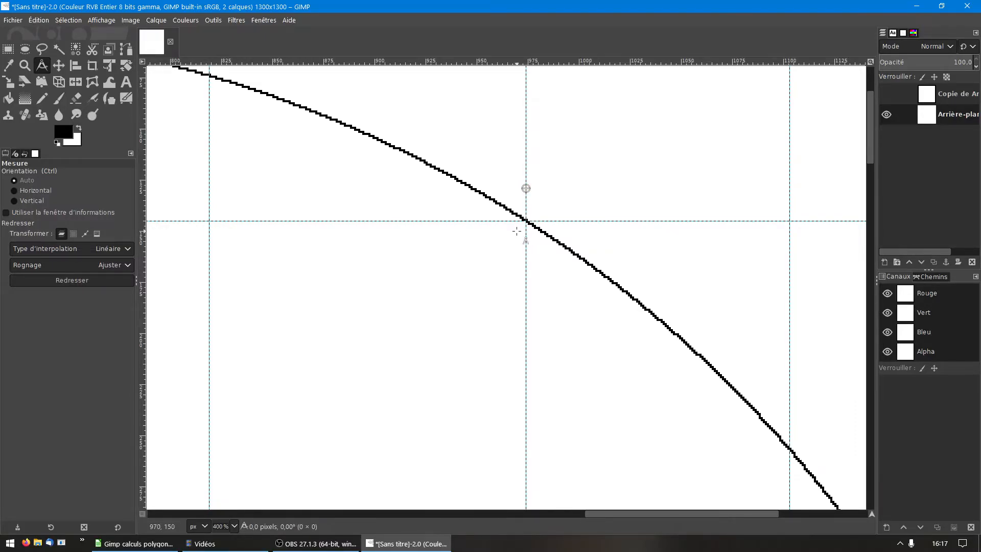
scroll(529, 220, down, 3)
scroll(517, 231, down, 1)
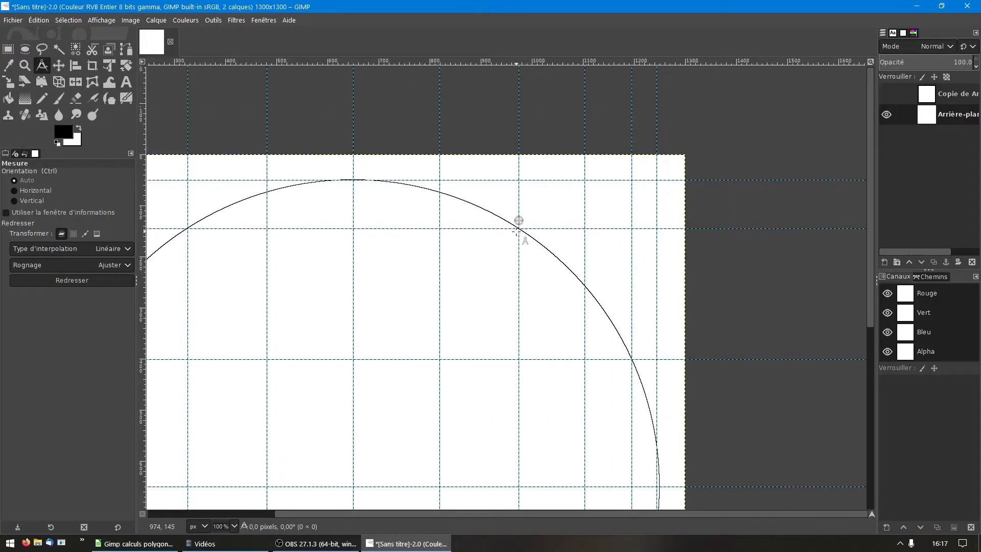
scroll(516, 231, down, 4)
scroll(516, 231, down, 1)
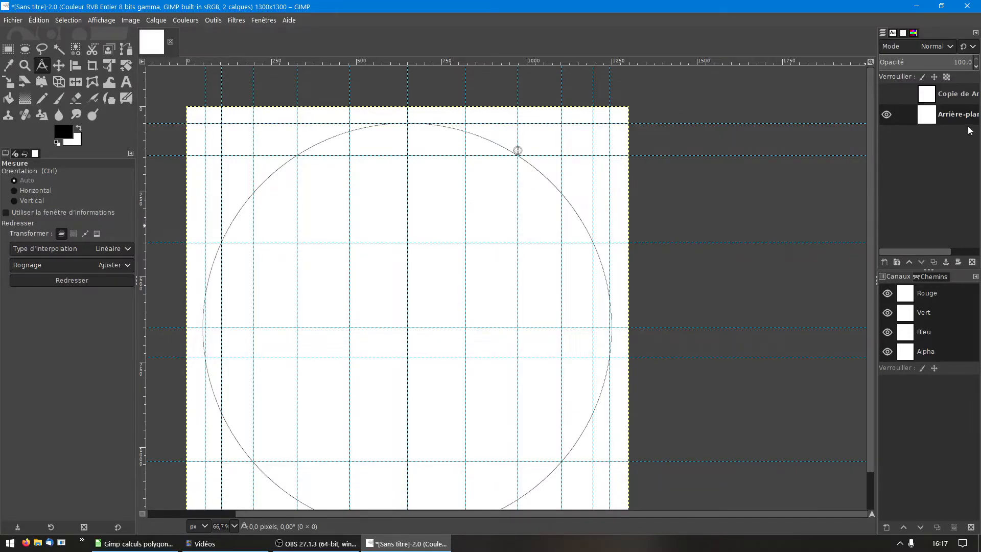
Step: Select and show the background copy layer, and set its opacity to 41
click(961, 94)
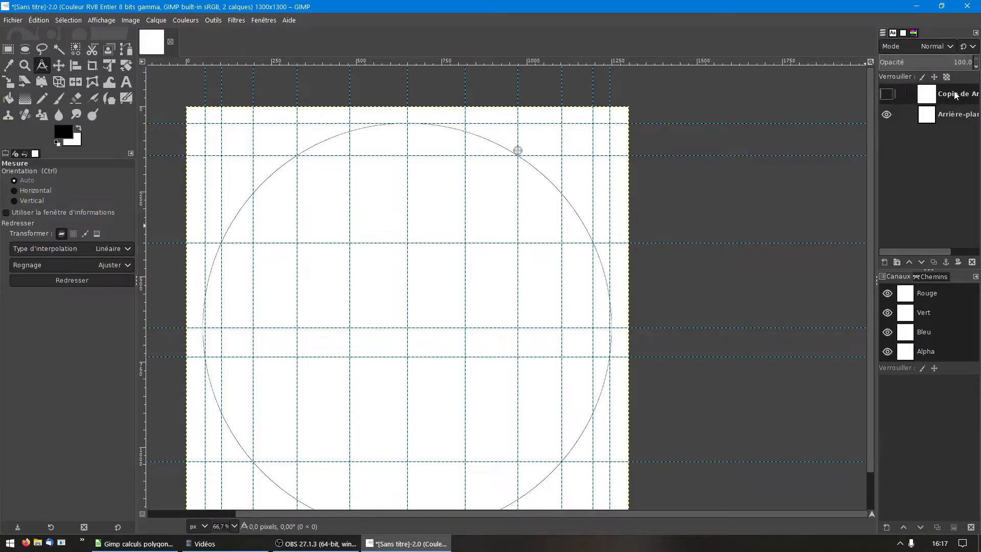
click(887, 95)
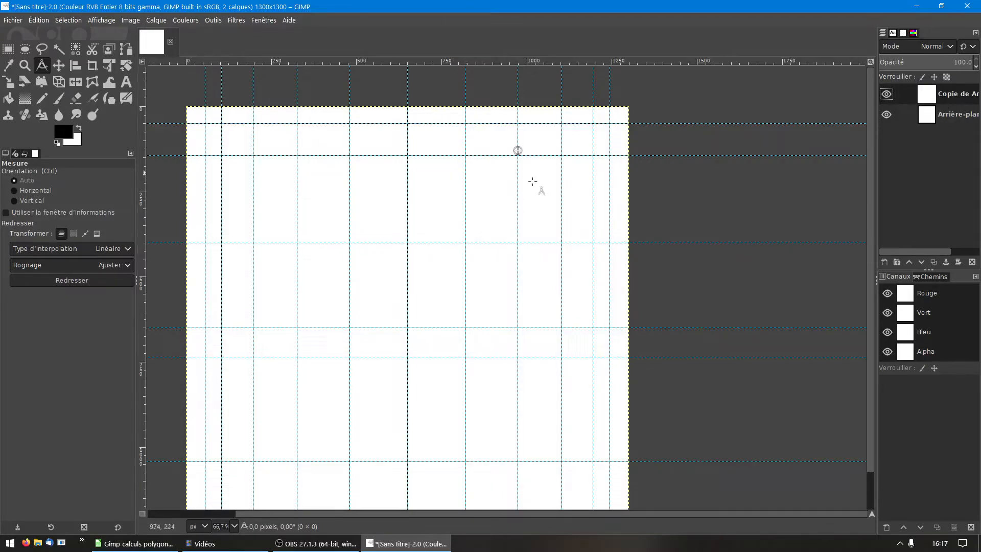
click(978, 68)
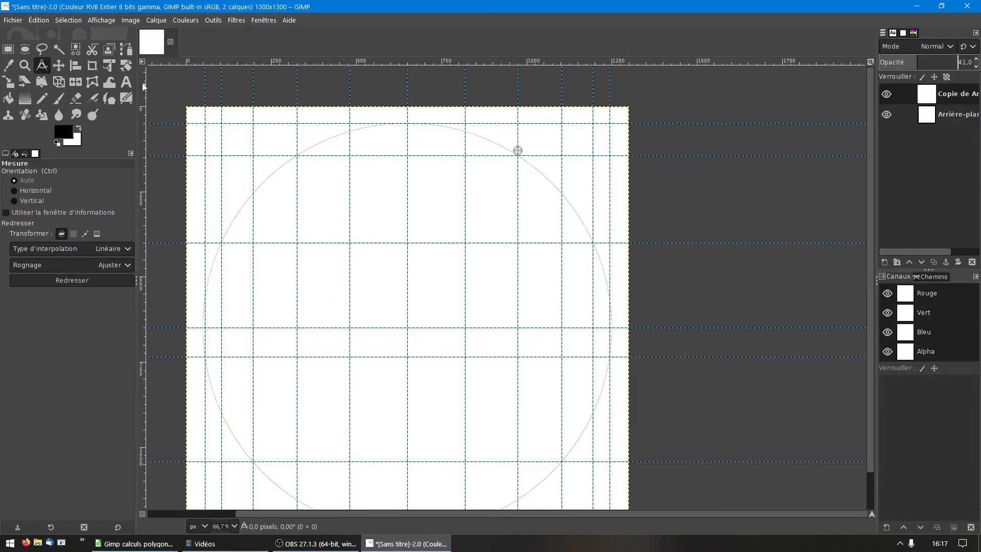
Step: Start a polygonal path at the circle's top point (650, 50), adding nodes at vertex 1 and vertex 2 (104, 401)
click(132, 51)
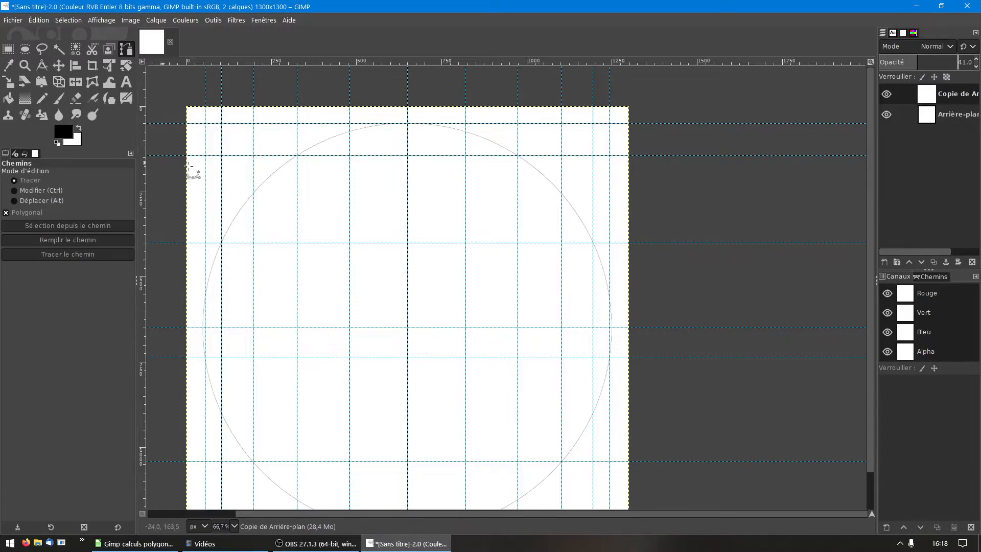
click(408, 124)
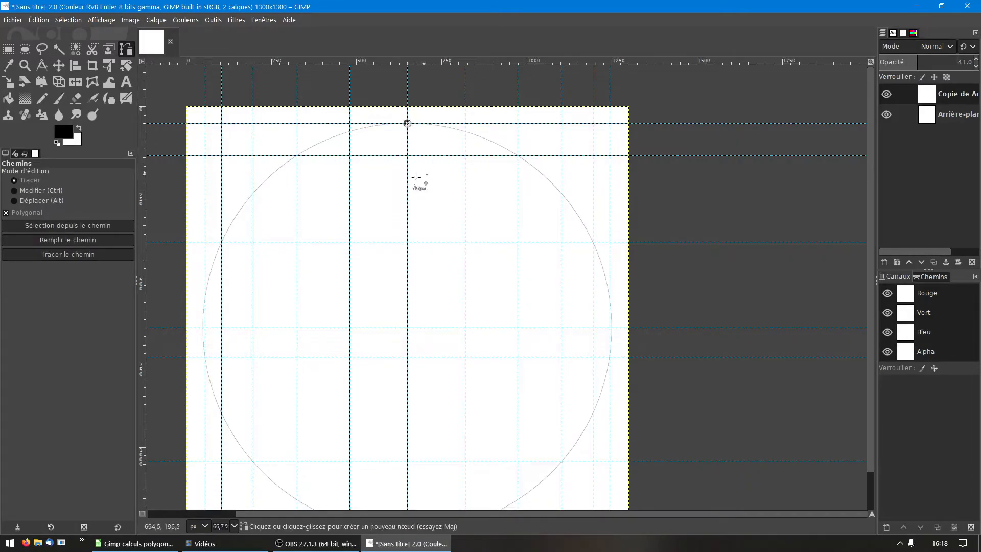
click(297, 156)
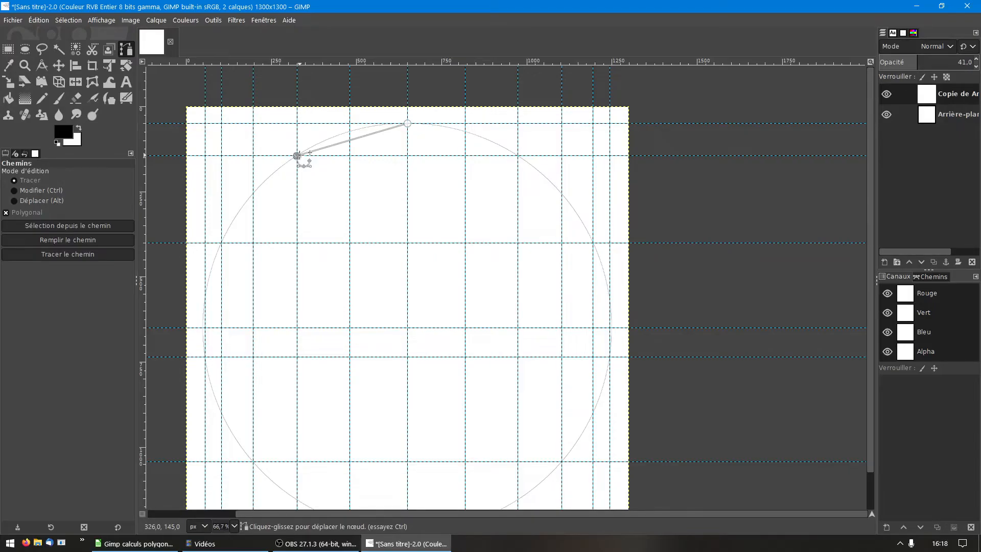
click(221, 243)
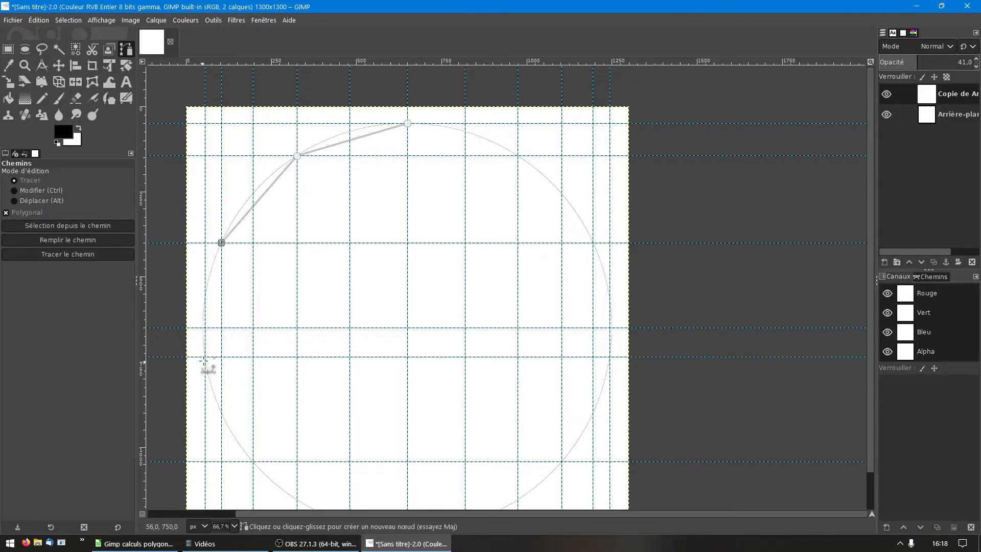
Step: Continue the polygonal path with nodes at vertex 3 (56, 735) and vertex 4 (197, 1043)
scroll(208, 334, up, 3)
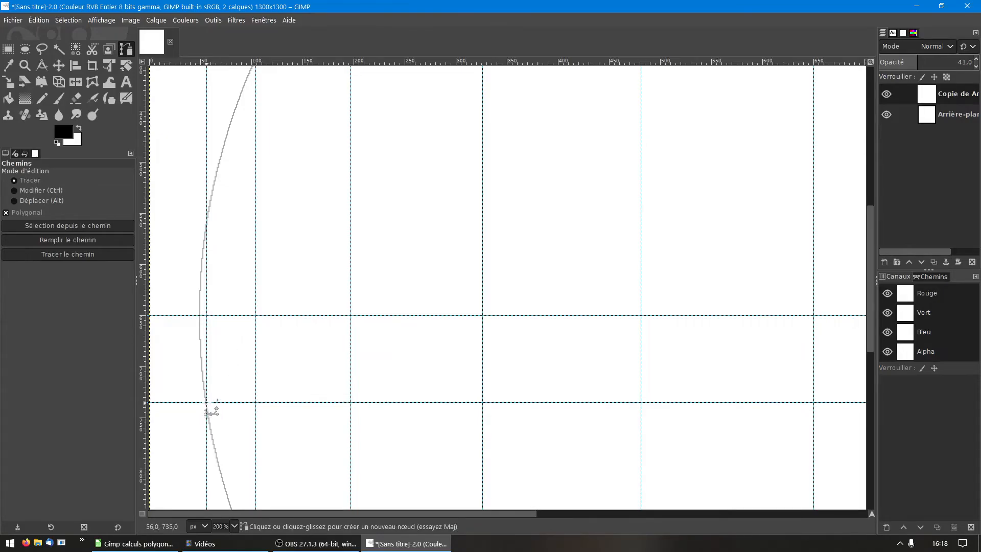
click(207, 403)
scroll(350, 407, down, 2)
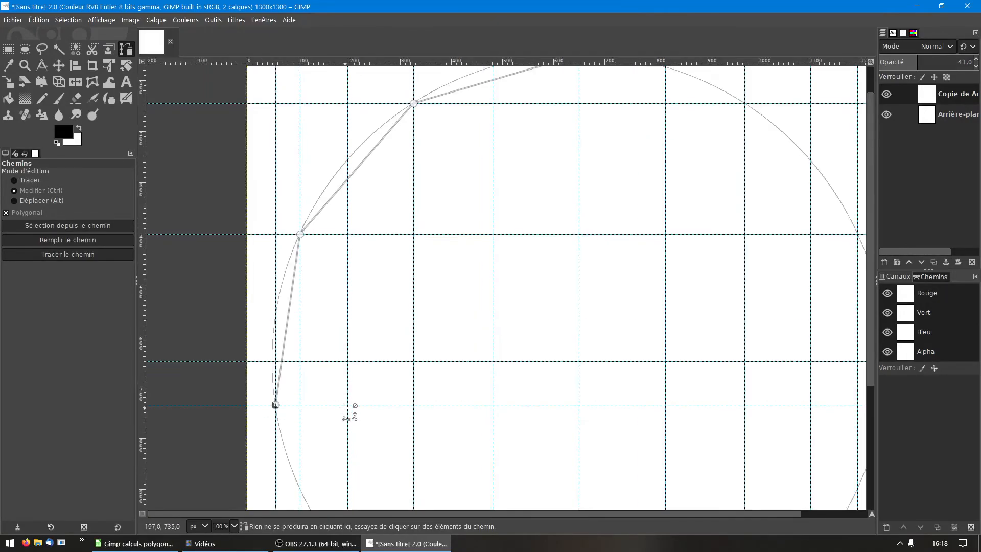
drag(872, 350, 885, 451)
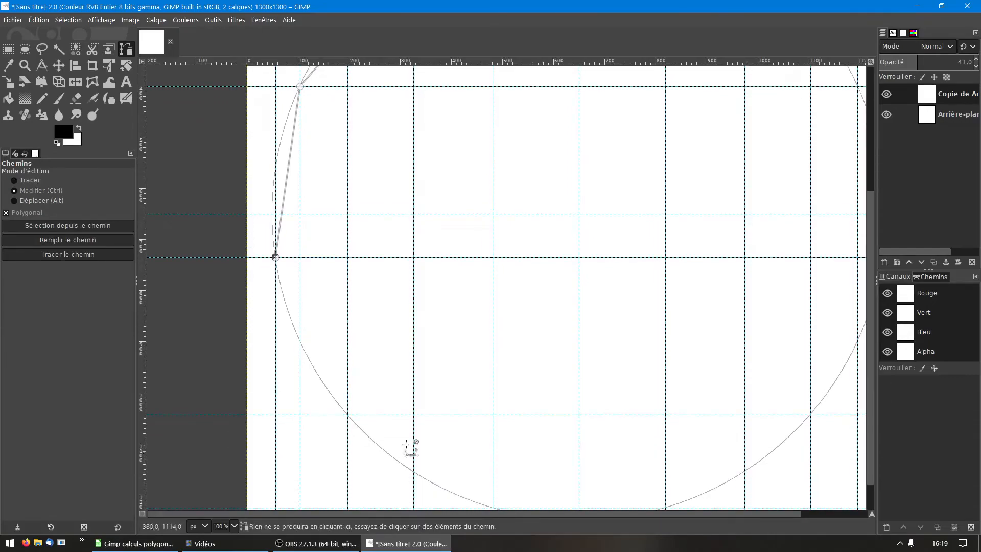
click(348, 415)
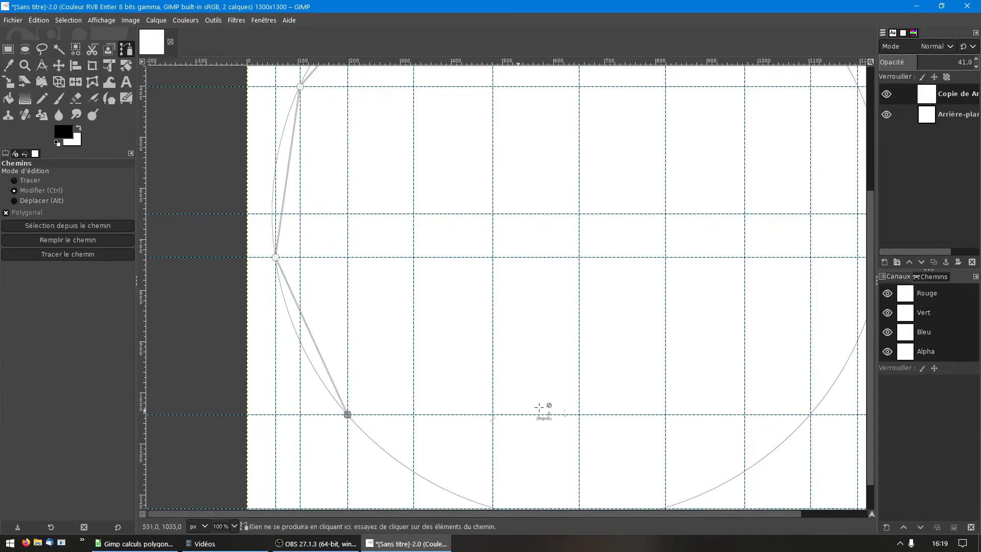
Step: Add path nodes at vertices 5 to 8: (481, 1227), (819, 1227), (1103, 1043) and (1244, 735)
scroll(565, 407, down, 2)
click(529, 457)
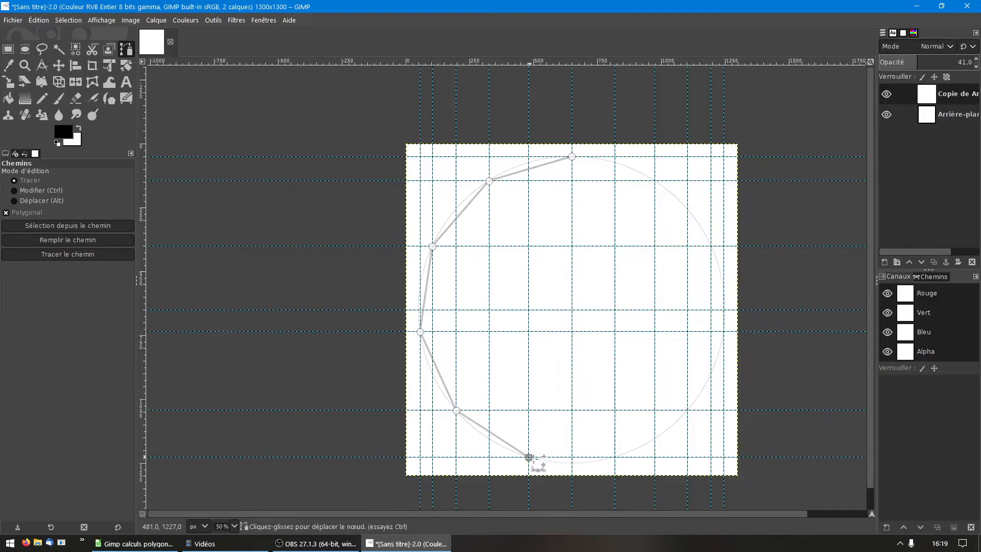
click(615, 457)
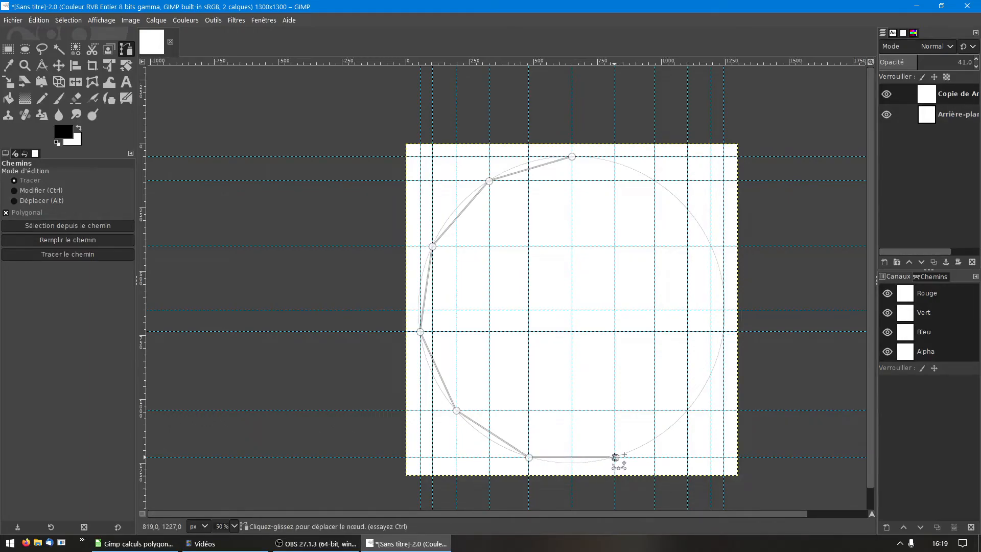
click(688, 410)
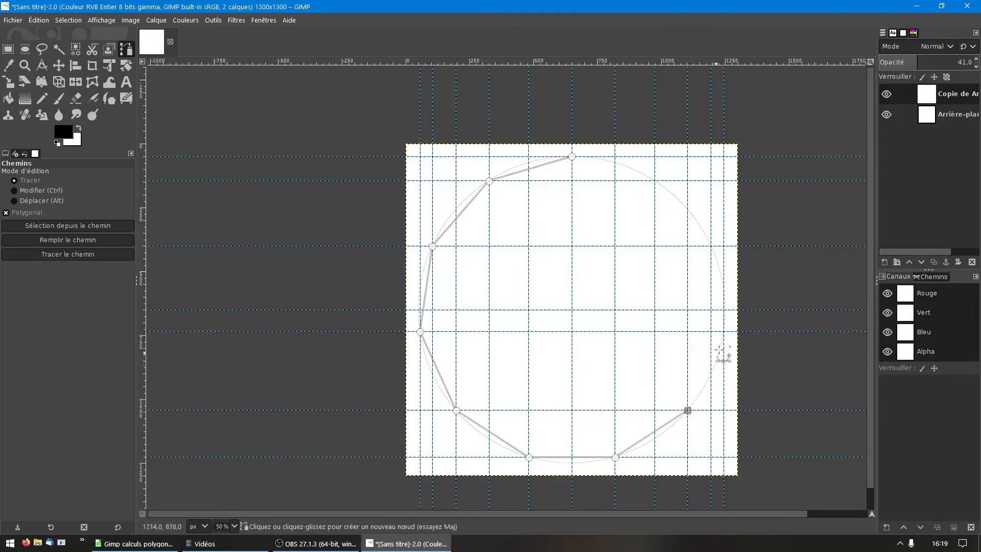
scroll(727, 336, up, 3)
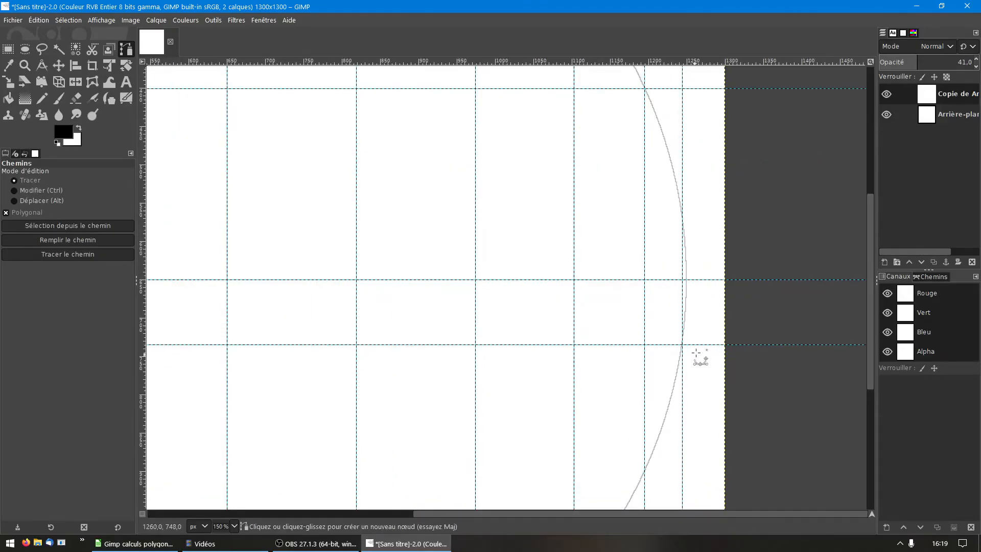
click(683, 345)
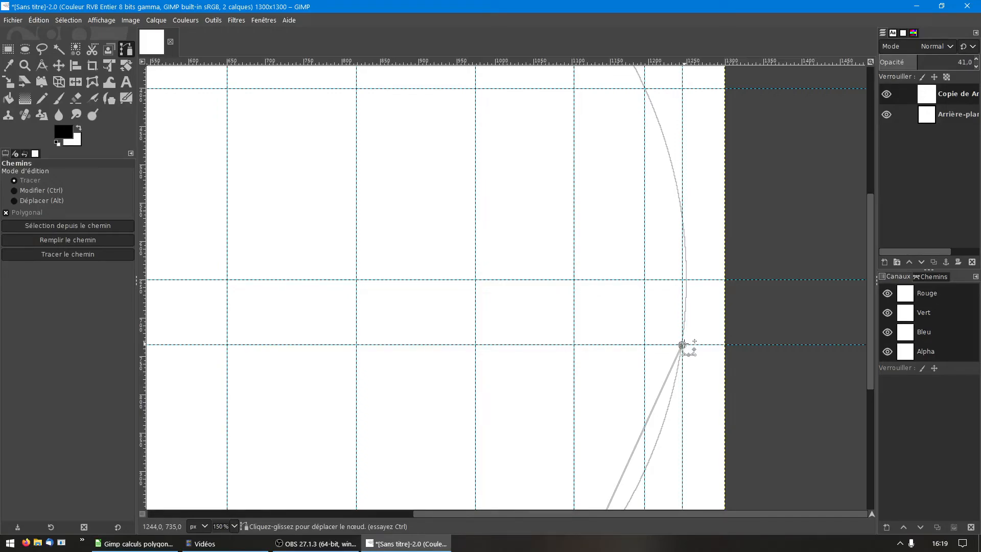
Step: Add path nodes at vertices 9 and 10, and return the polygonal path to its starting point at the circle's top
scroll(689, 318, down, 1)
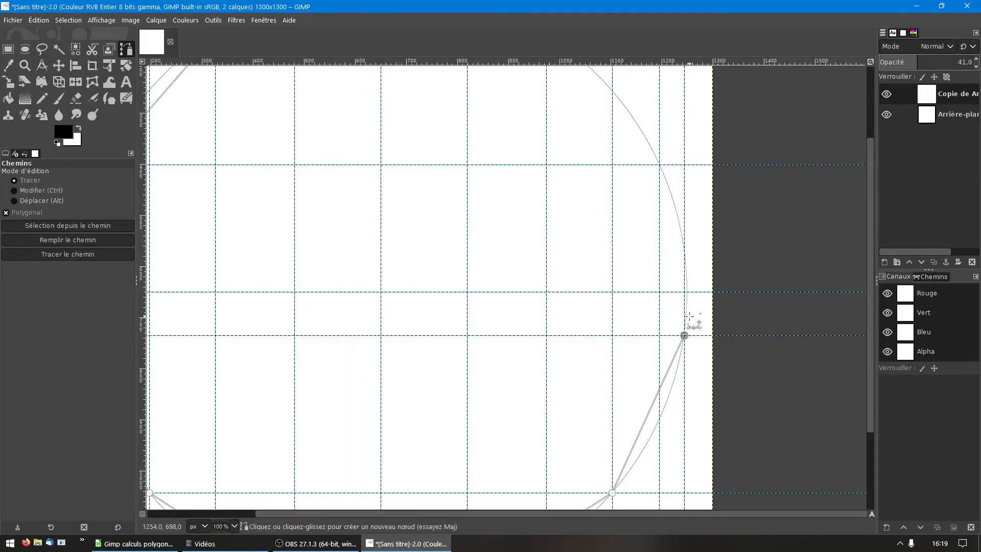
click(659, 165)
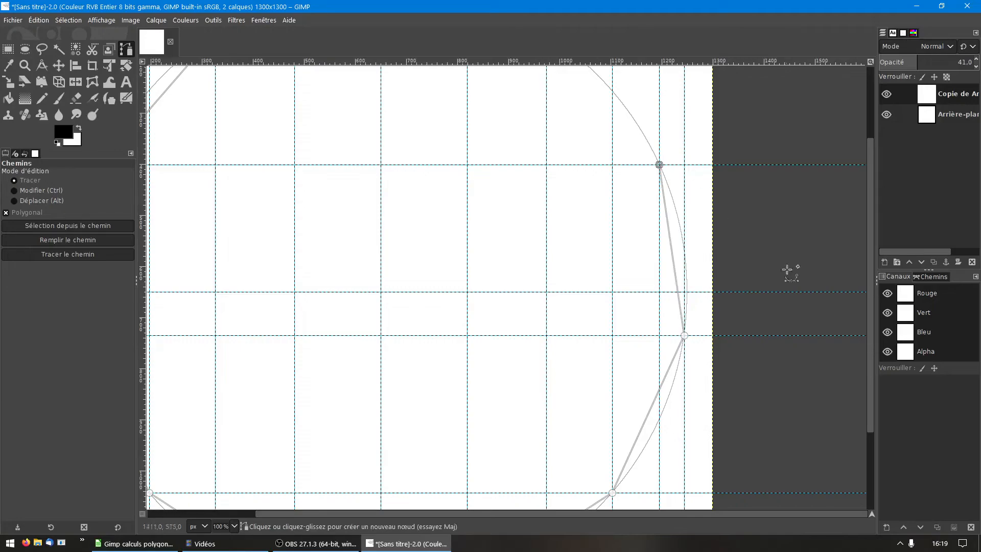
scroll(506, 129, up, 3)
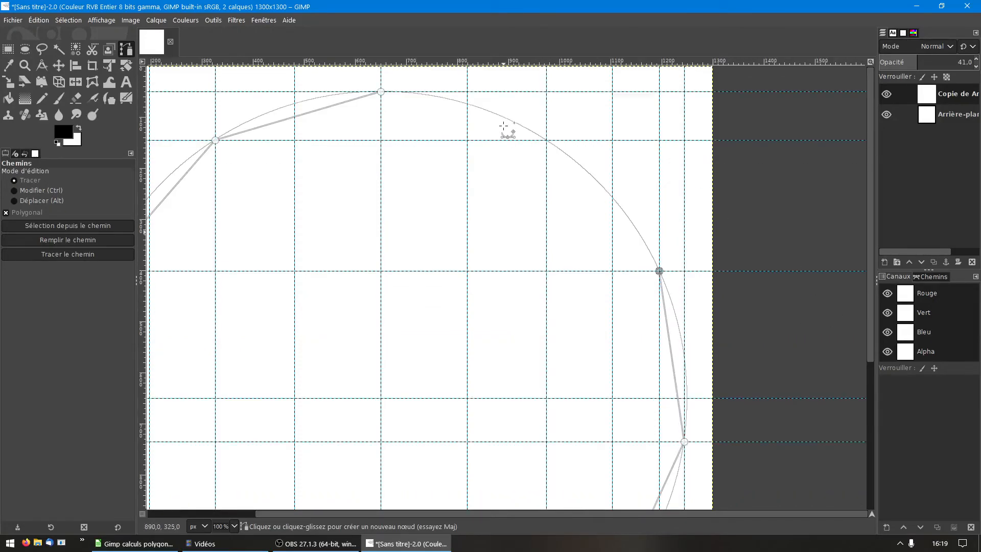
click(547, 140)
click(395, 103)
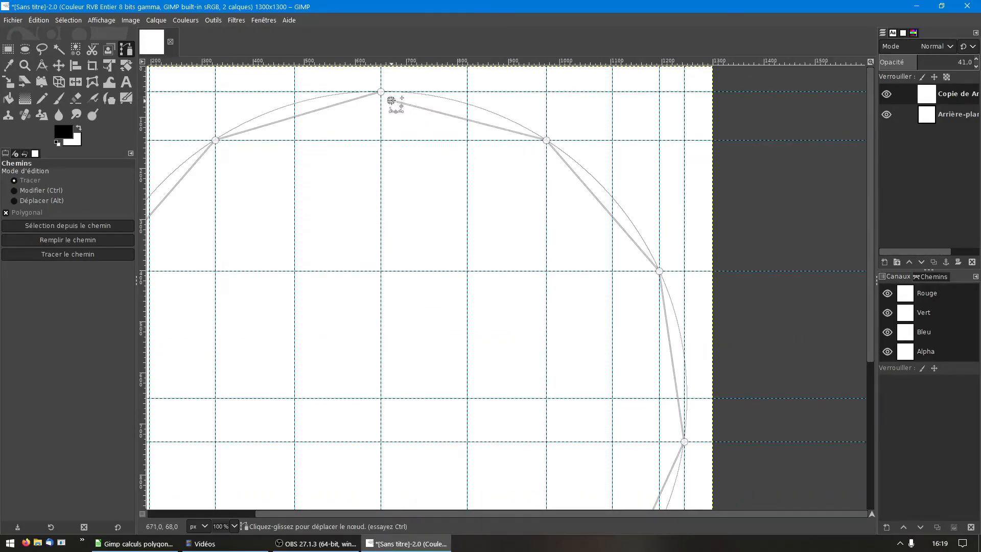
drag(392, 101, 381, 92)
scroll(391, 154, down, 1)
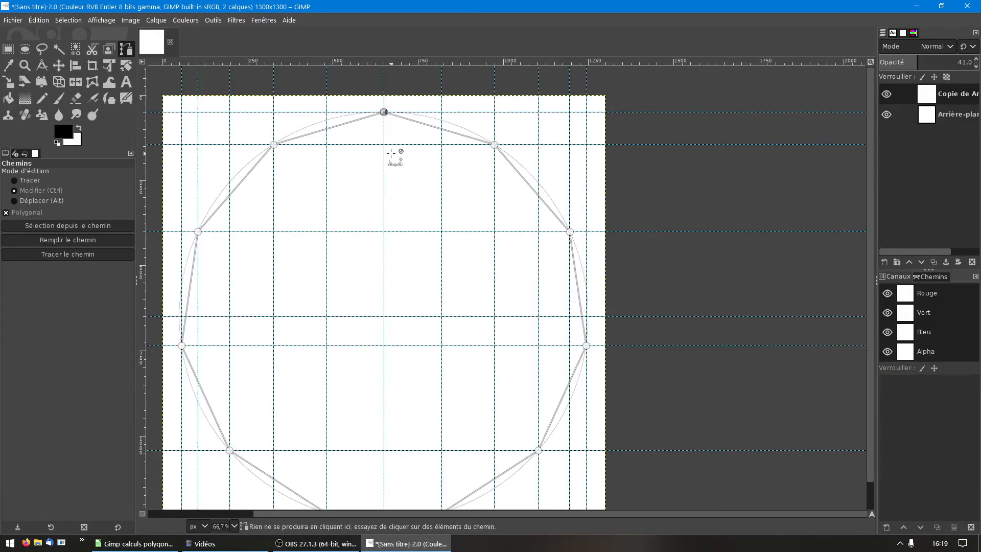
scroll(366, 200, down, 1)
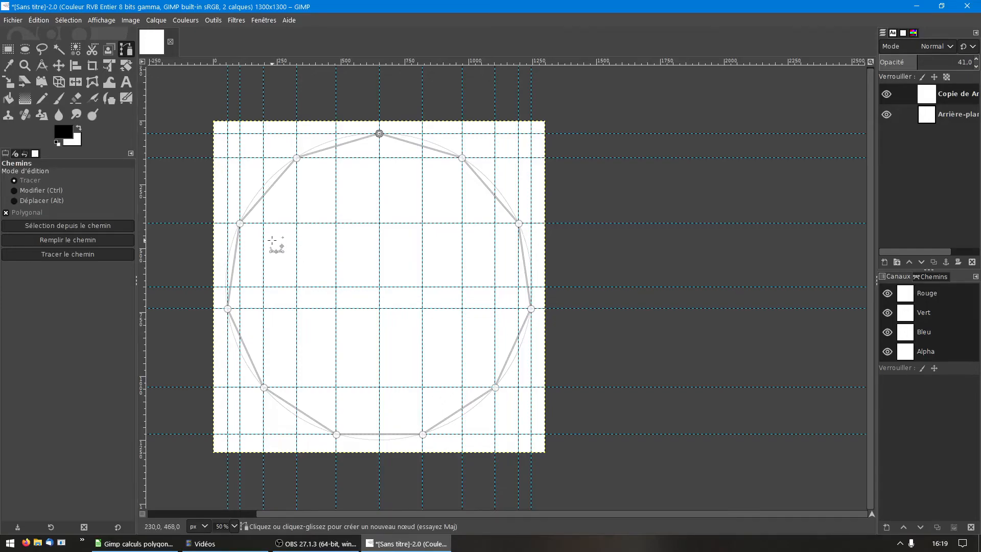
Step: Set the foreground colour to the saved red swatch from the colour history
click(64, 131)
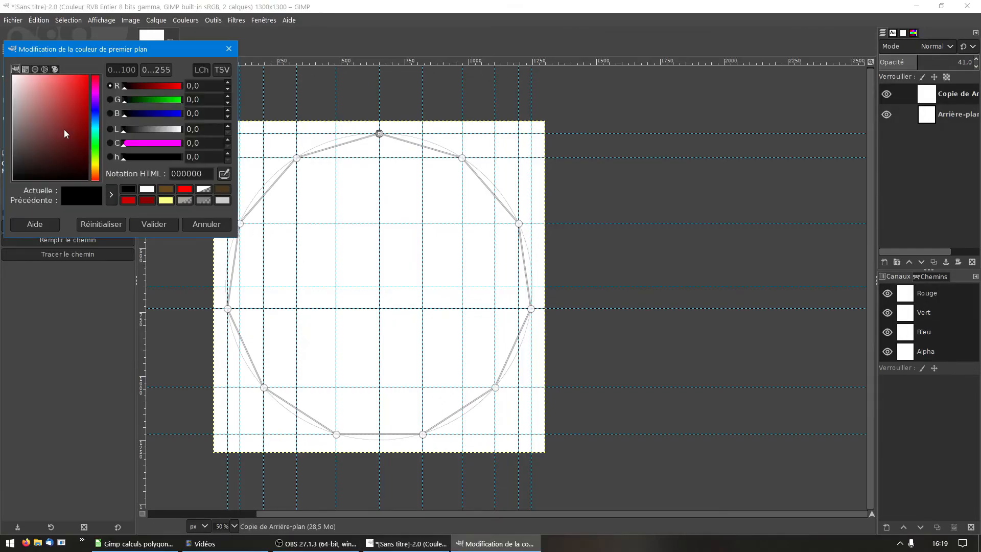
click(129, 200)
click(153, 224)
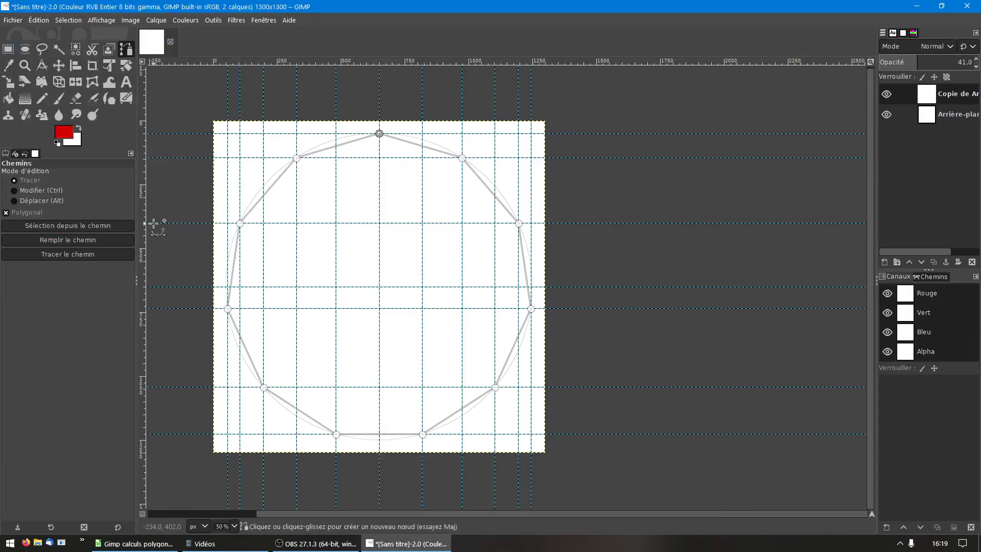
Step: Stroke the polygon path with a 1 px solid-colour line on the background copy layer, and dismiss the path overlay
click(47, 21)
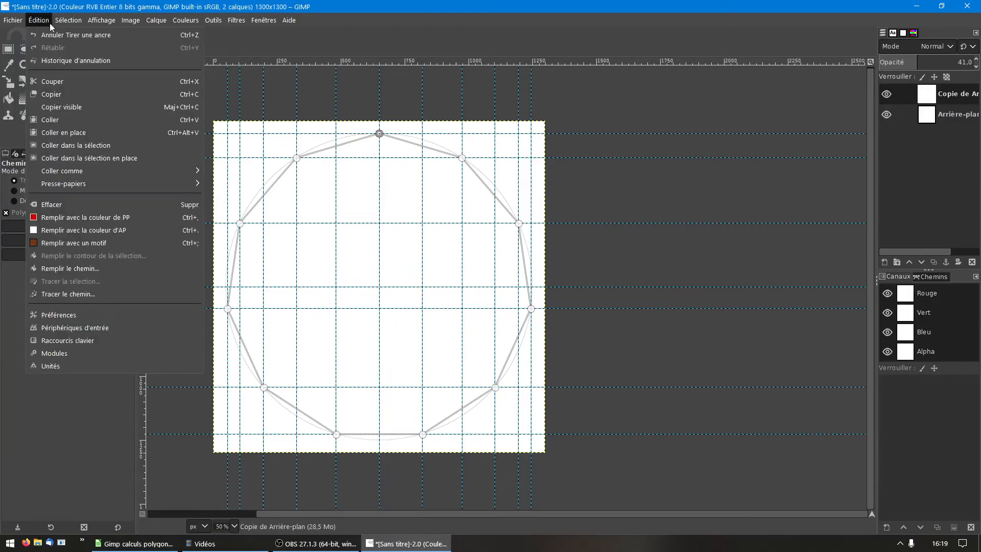
click(86, 292)
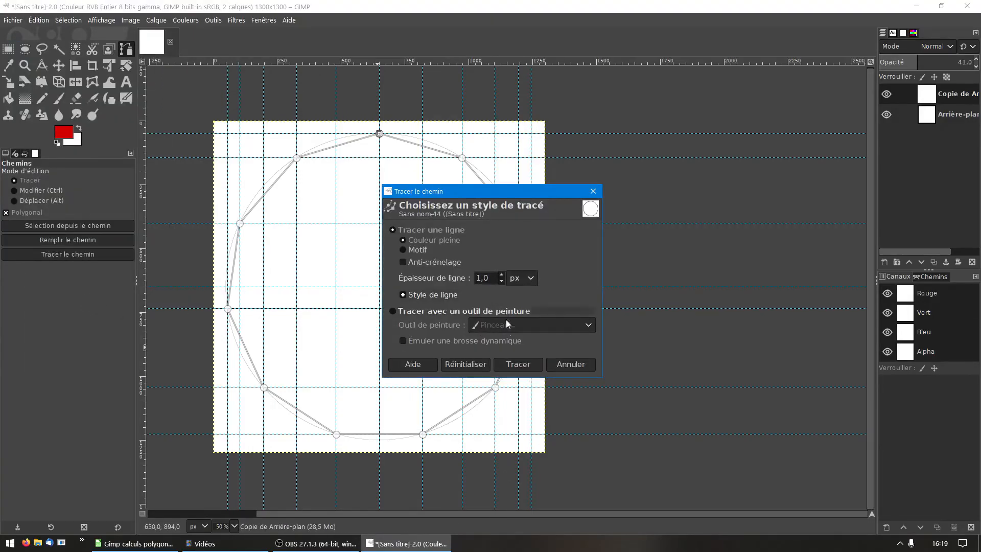
click(522, 367)
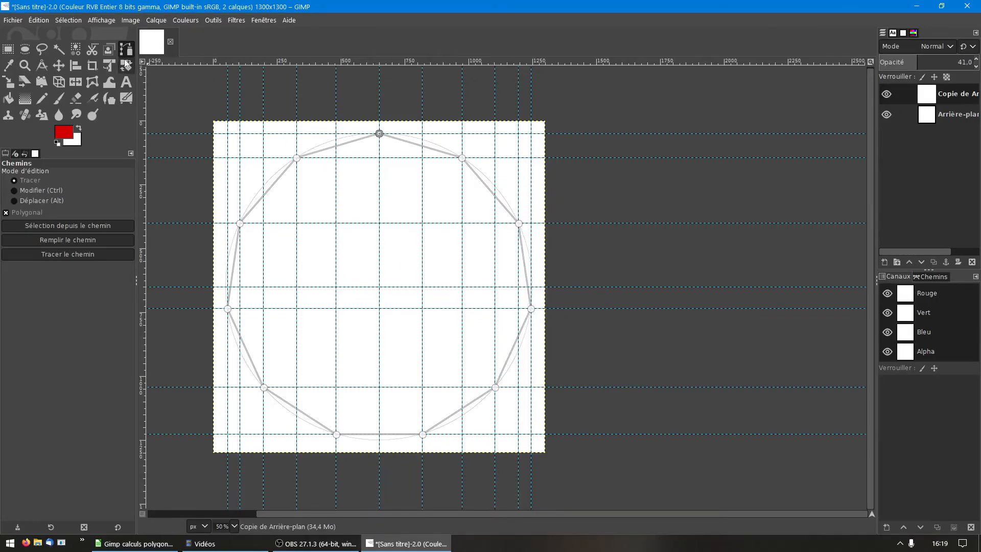
click(109, 51)
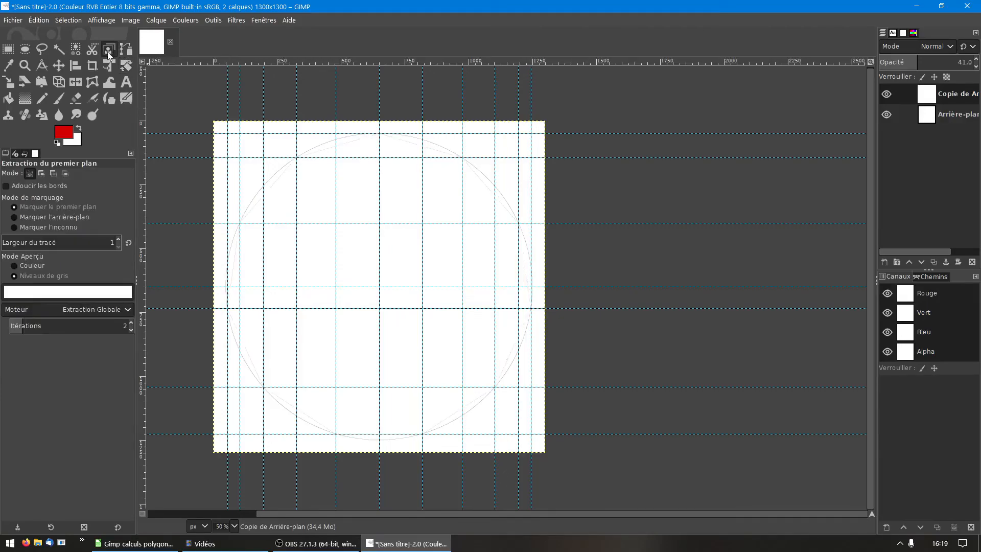
click(126, 50)
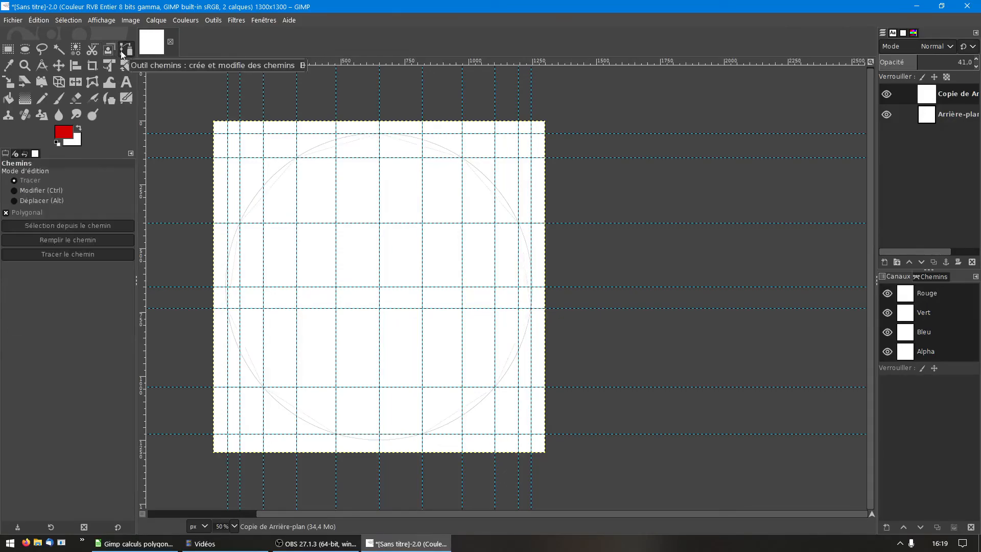
Step: Hide the original background layer and set the background copy layer's opacity to 100
scroll(394, 153, up, 1)
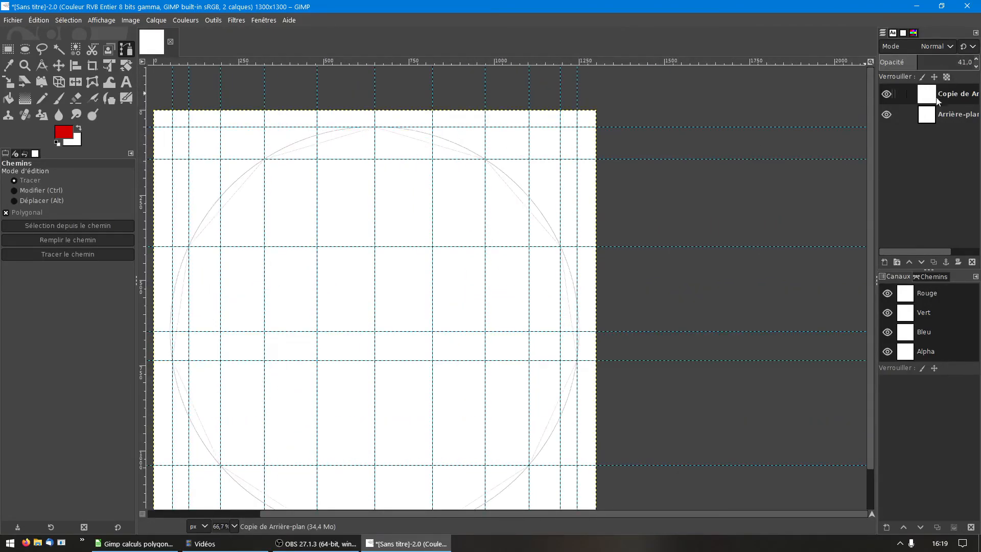
click(886, 114)
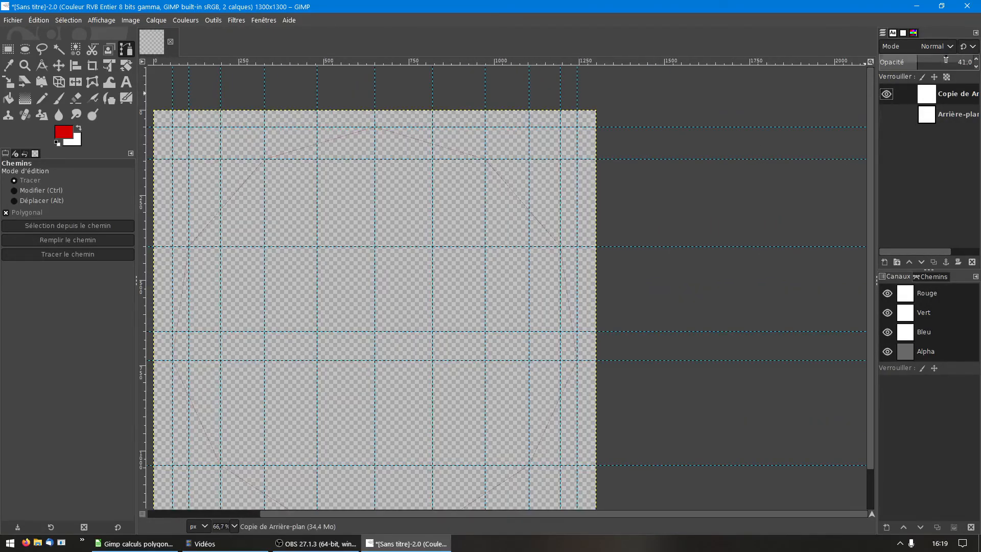
click(918, 62)
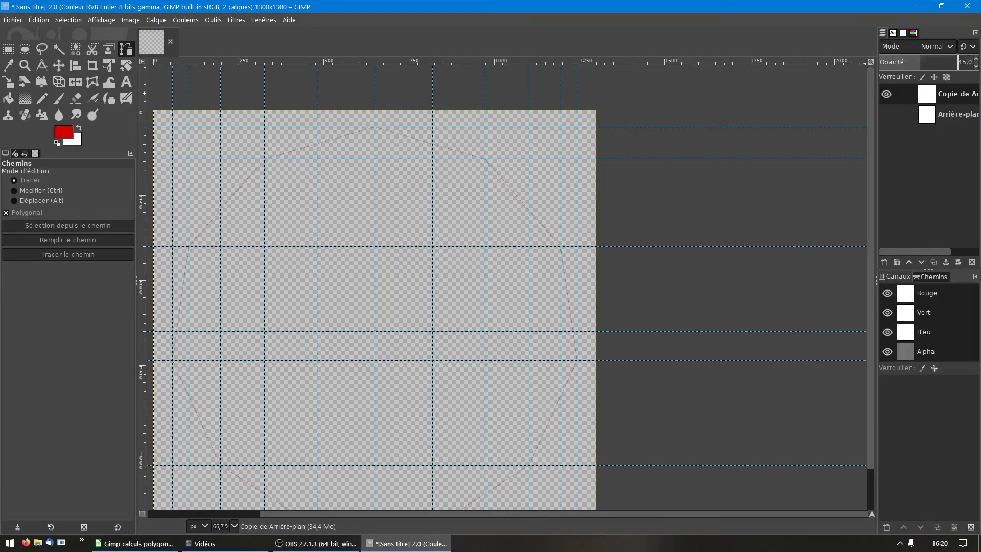
drag(919, 62, 974, 62)
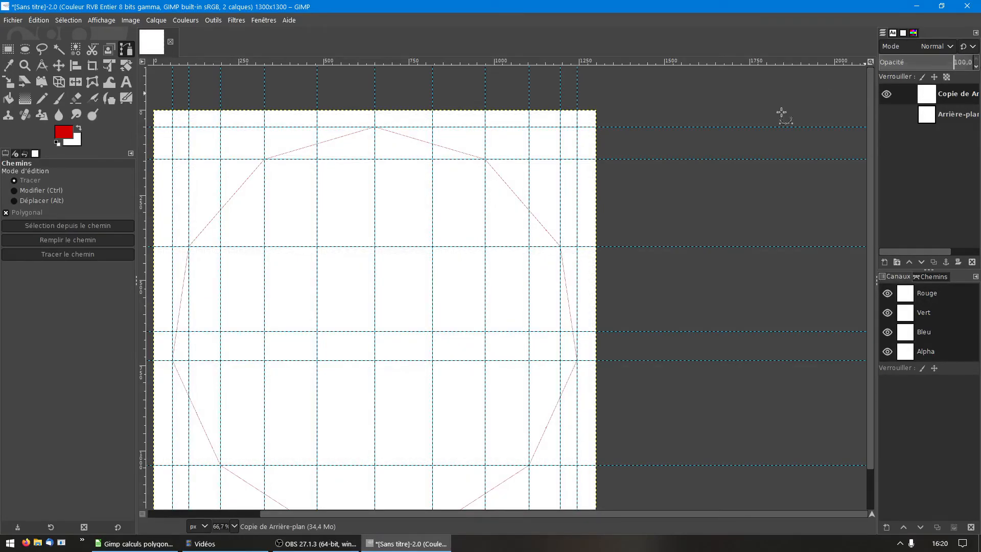
Step: Hide the guides and bring the whole red polygon into view
scroll(396, 179, down, 1)
scroll(397, 180, up, 1)
scroll(396, 180, down, 1)
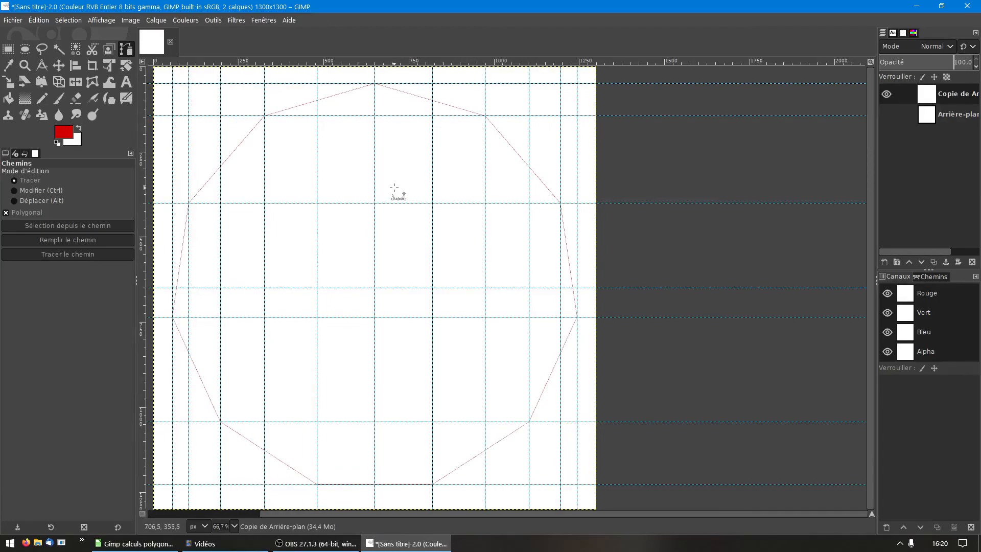
key(ctrl+shift+t)
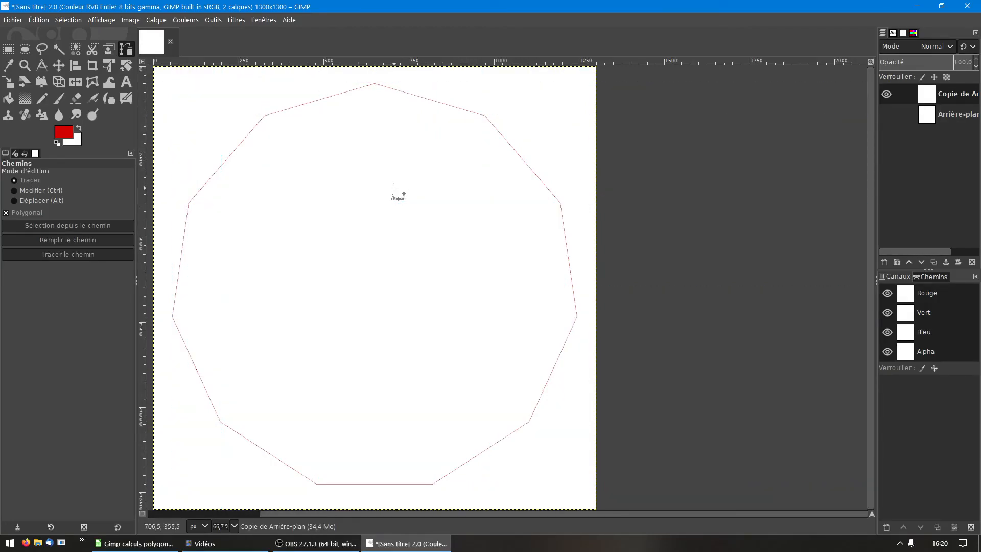
key(minus)
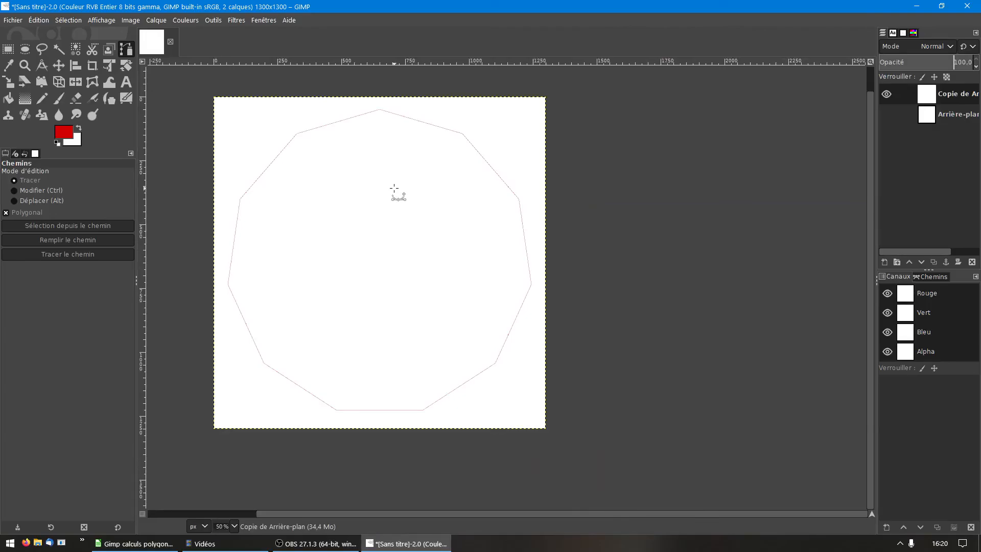